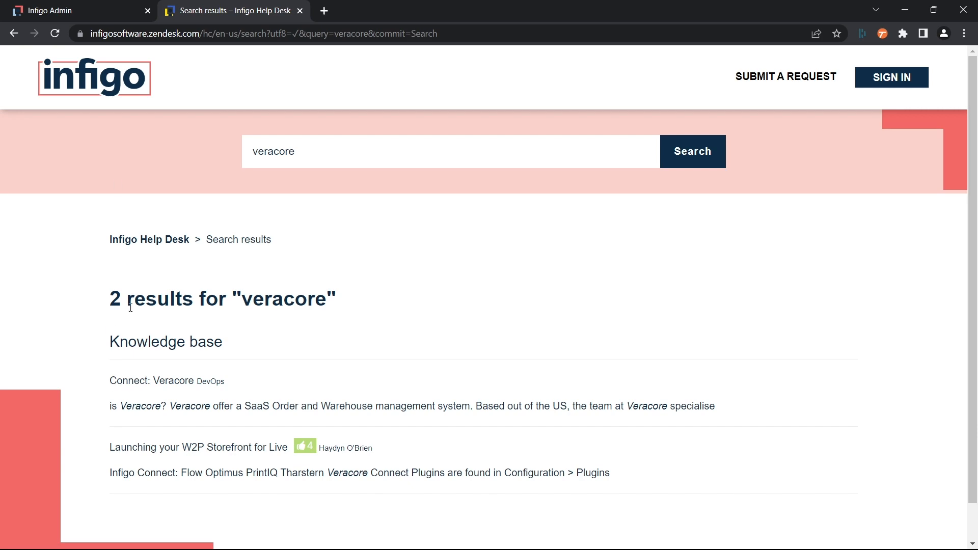
Step: Open the Connect: Veracore help article and review its integration overview and basic setup
{"action": "left_click", "coordinate": [158, 382]}
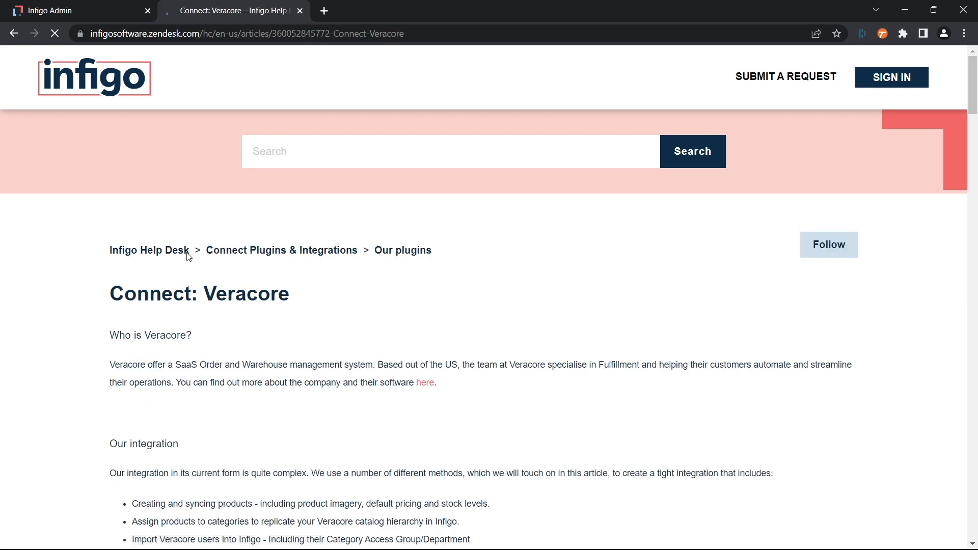
{"action": "scroll", "coordinate": [188, 256], "scroll_direction": "down", "scroll_amount": 6}
{"action": "scroll", "coordinate": [190, 229], "scroll_direction": "down", "scroll_amount": 3}
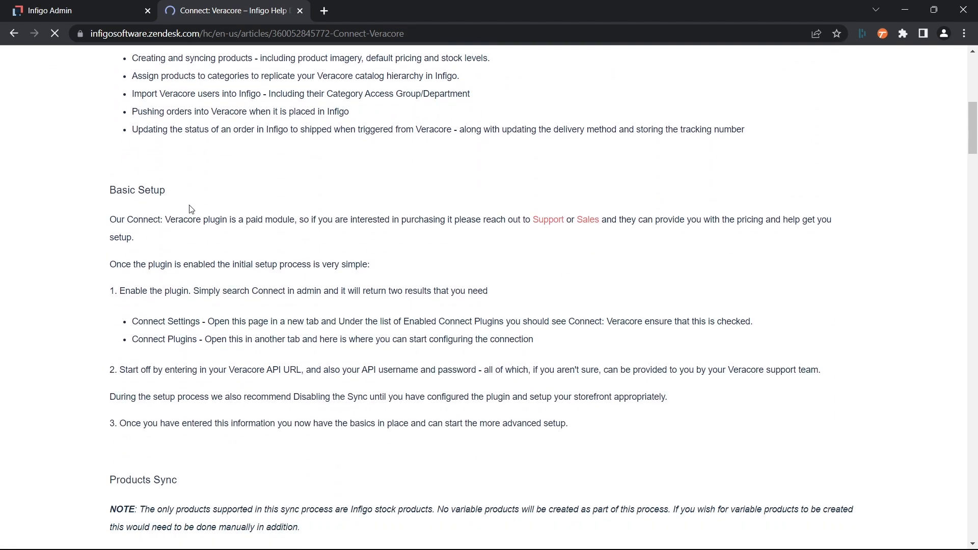
{"action": "scroll", "coordinate": [102, 342], "scroll_direction": "up", "scroll_amount": 5}
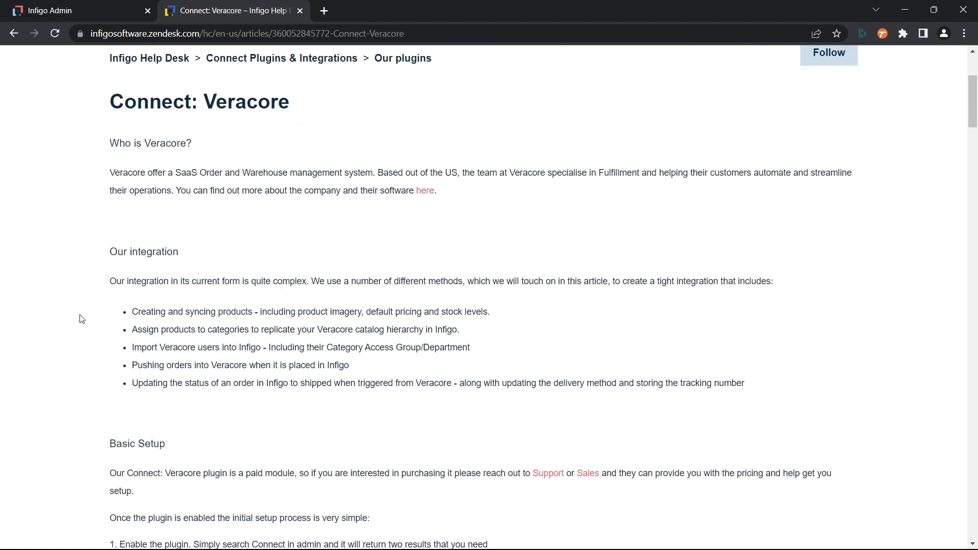
Step: Examine the Products Sync table in the article for how Veracore properties map to Infigo properties
{"action": "scroll", "coordinate": [81, 319], "scroll_direction": "down", "scroll_amount": 5}
{"action": "scroll", "coordinate": [81, 319], "scroll_direction": "down", "scroll_amount": 9}
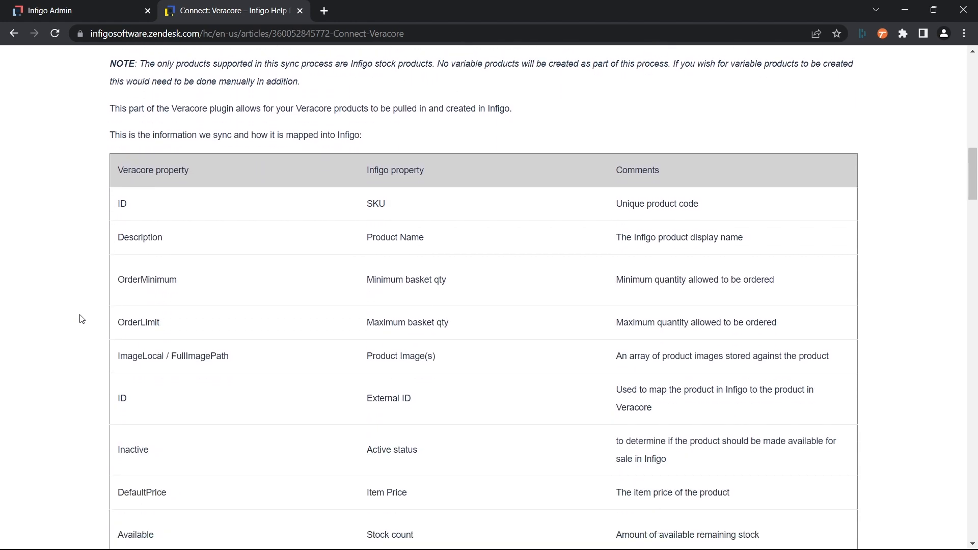
{"action": "scroll", "coordinate": [82, 318], "scroll_direction": "down", "scroll_amount": 2}
{"action": "scroll", "coordinate": [82, 318], "scroll_direction": "up", "scroll_amount": 2}
{"action": "scroll", "coordinate": [326, 308], "scroll_direction": "down", "scroll_amount": 1}
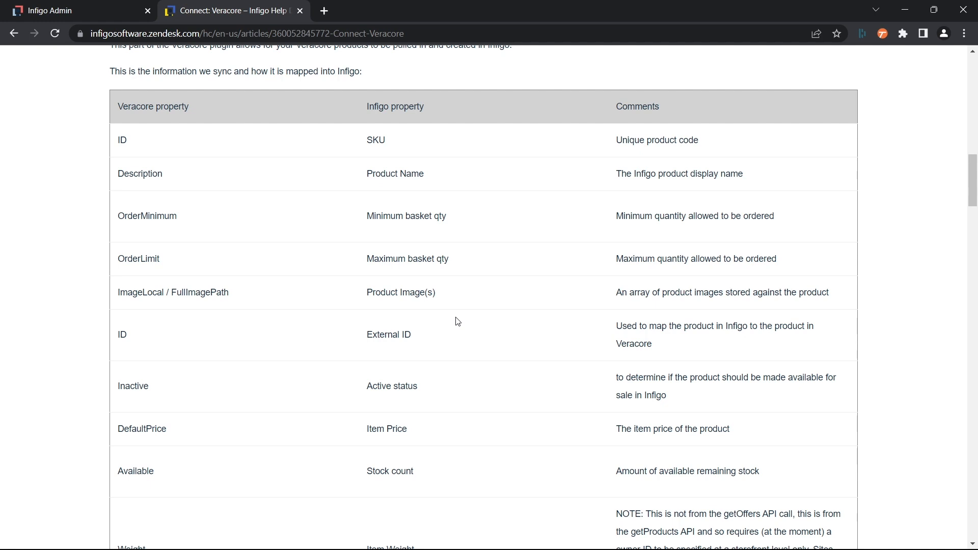
{"action": "scroll", "coordinate": [509, 301], "scroll_direction": "up", "scroll_amount": 1}
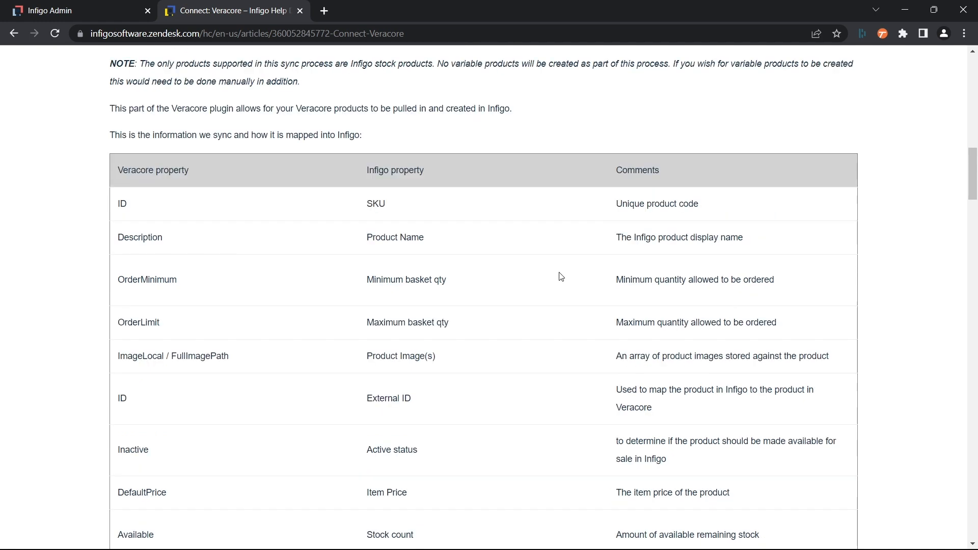
{"action": "scroll", "coordinate": [561, 277], "scroll_direction": "down", "scroll_amount": 2}
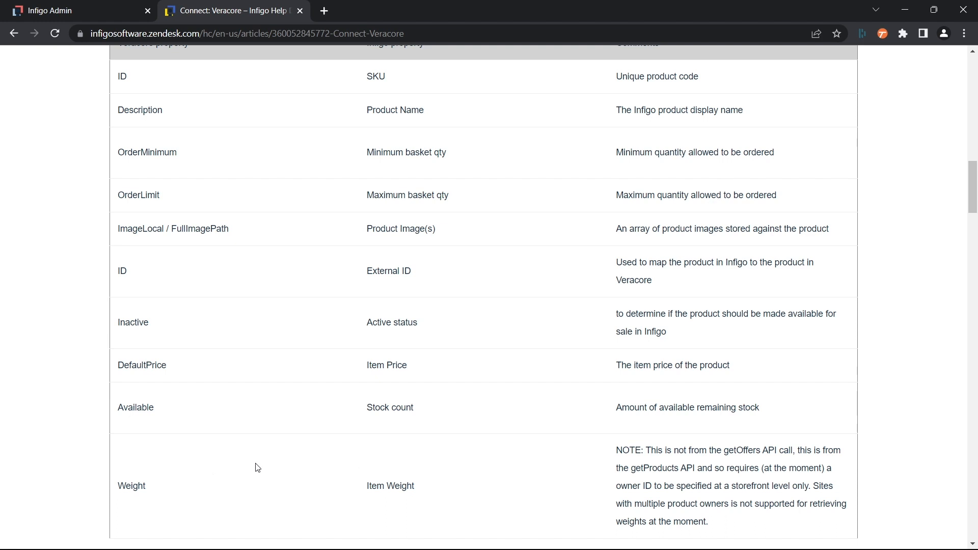
{"action": "scroll", "coordinate": [457, 321], "scroll_direction": "up", "scroll_amount": 1}
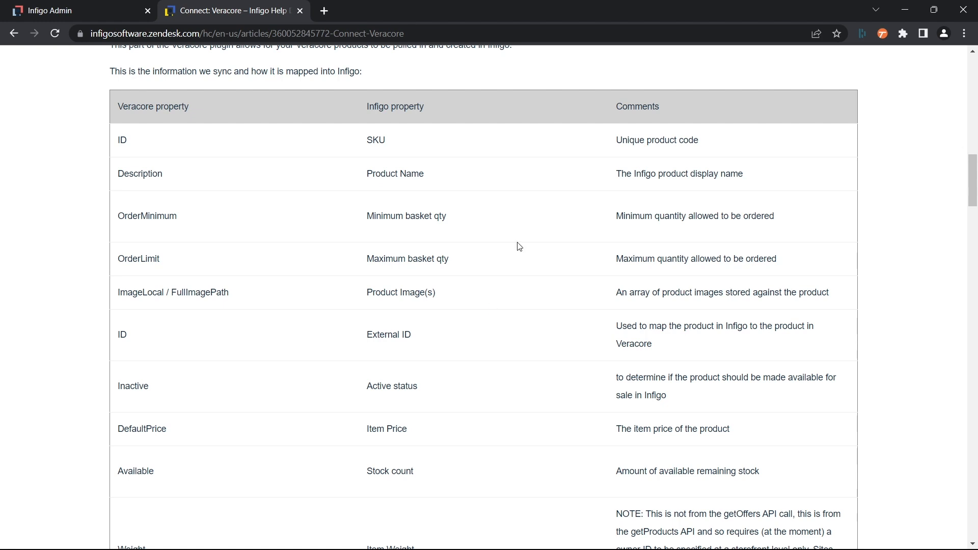
Step: Switch to Infigo Admin, search for Connect Plugins, and open the configuration of Connect: Veracore
{"action": "left_click", "coordinate": [73, 10]}
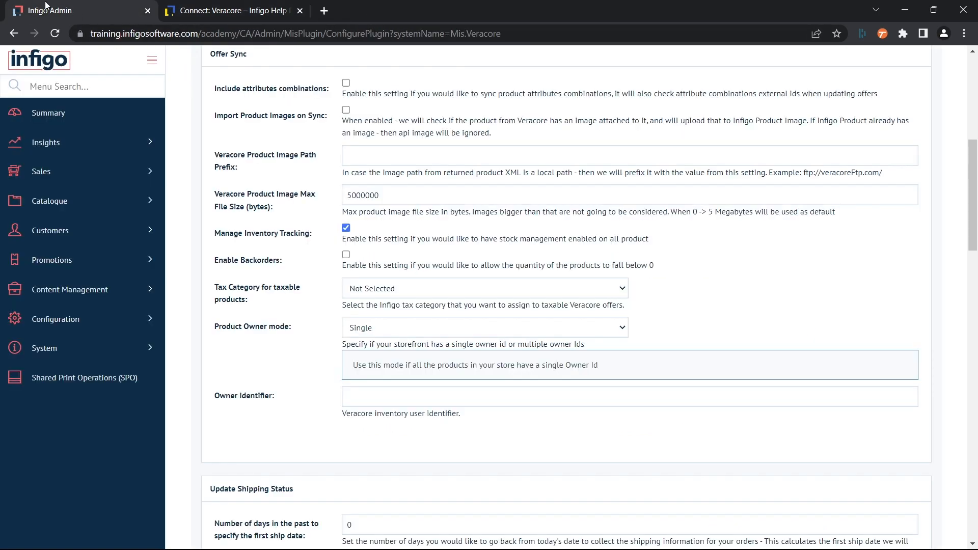
{"action": "left_click", "coordinate": [91, 89]}
{"action": "type", "text": "conn"}
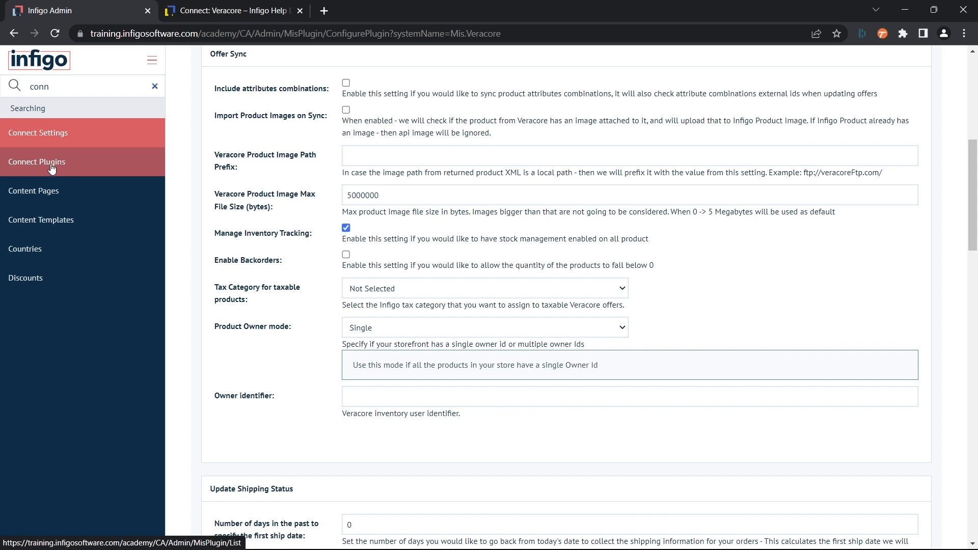
{"action": "left_click", "coordinate": [54, 167]}
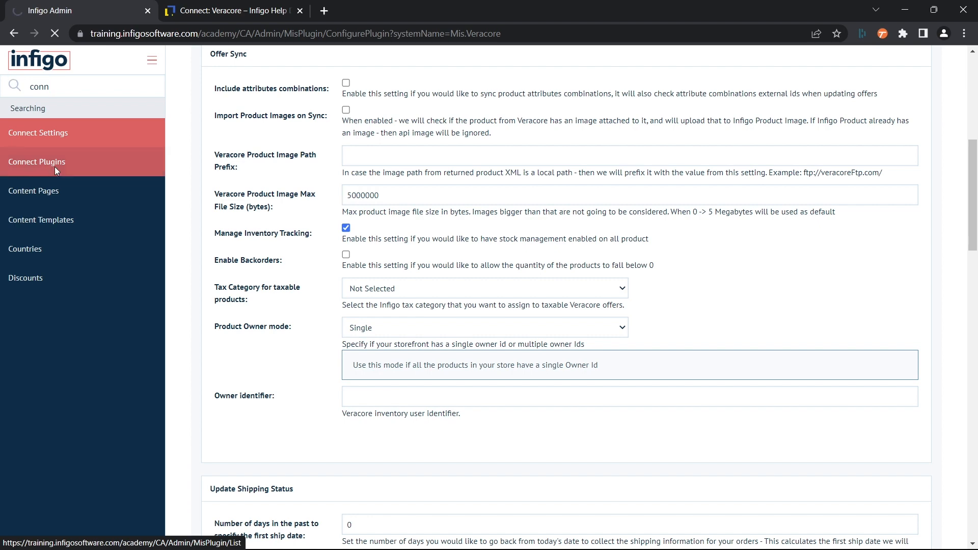
{"action": "scroll", "coordinate": [183, 280], "scroll_direction": "down", "scroll_amount": 4}
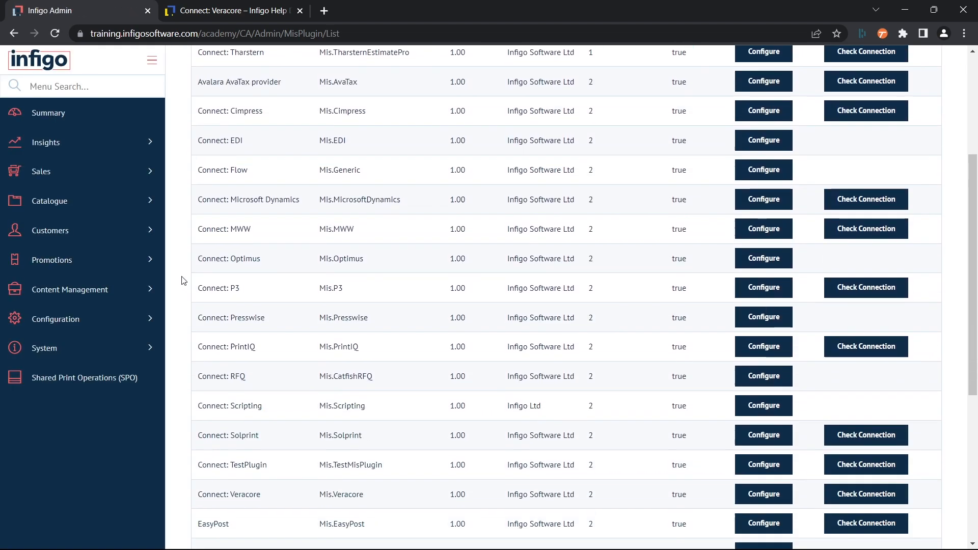
{"action": "scroll", "coordinate": [183, 280], "scroll_direction": "down", "scroll_amount": 2}
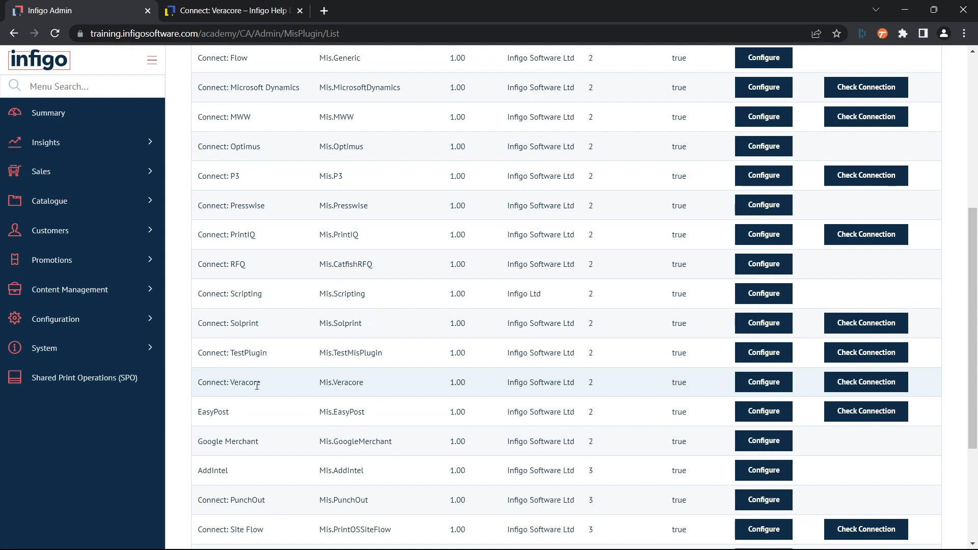
{"action": "left_click", "coordinate": [763, 383]}
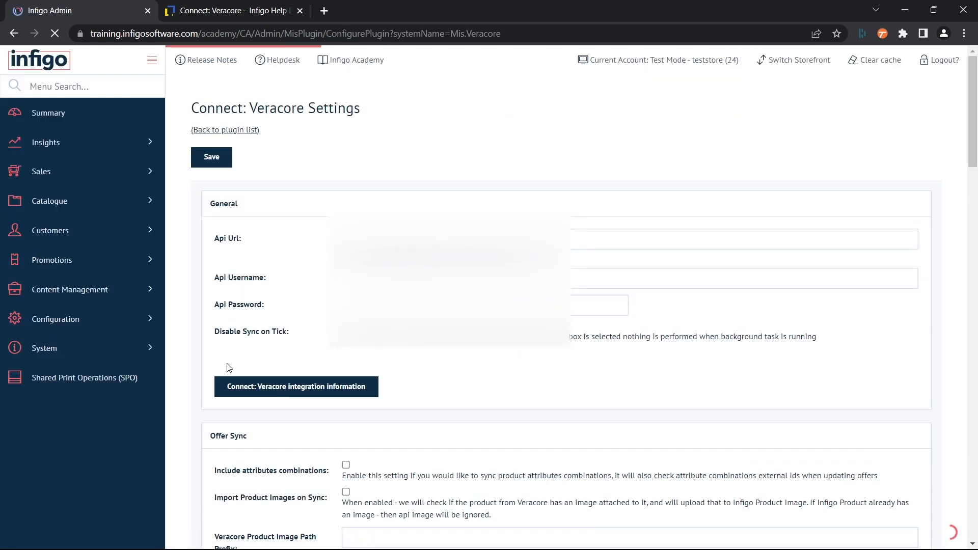
Step: Enable including attributes combinations in the Offer Sync settings
{"action": "scroll", "coordinate": [228, 368], "scroll_direction": "down", "scroll_amount": 7}
{"action": "scroll", "coordinate": [229, 367], "scroll_direction": "up", "scroll_amount": 1}
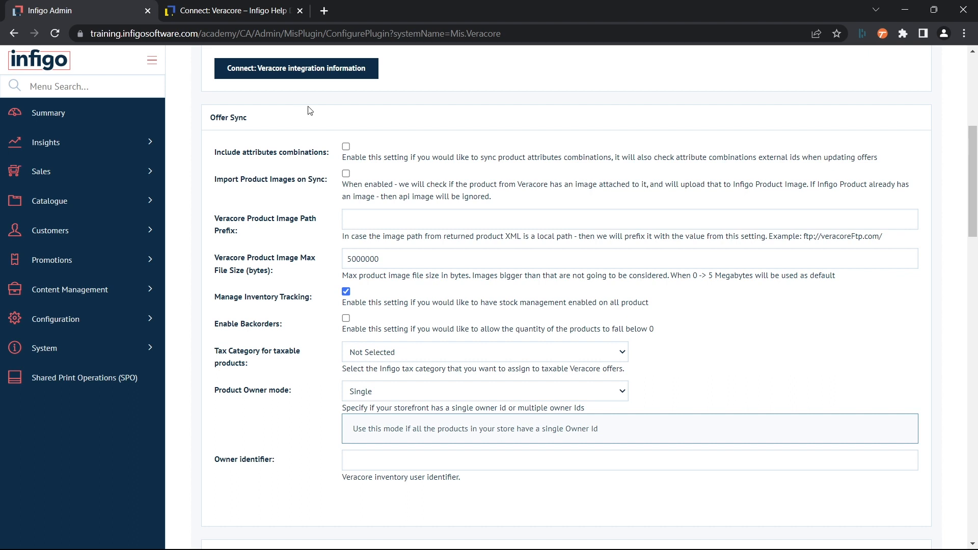
{"action": "left_click", "coordinate": [346, 146]}
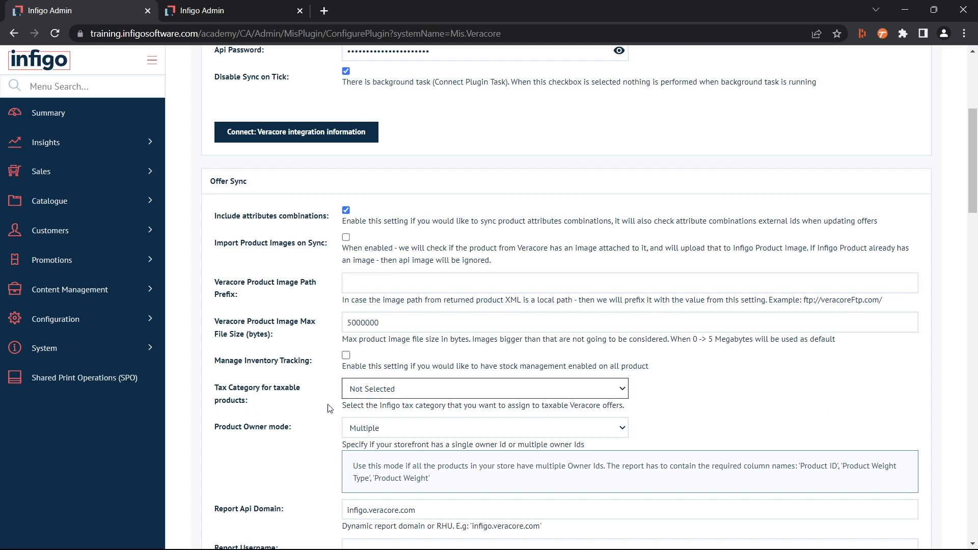
Step: Link the Clothing Example product variant to Connect: Veracore by pasting its copied external ID and saving the link
{"action": "left_click", "coordinate": [204, 13]}
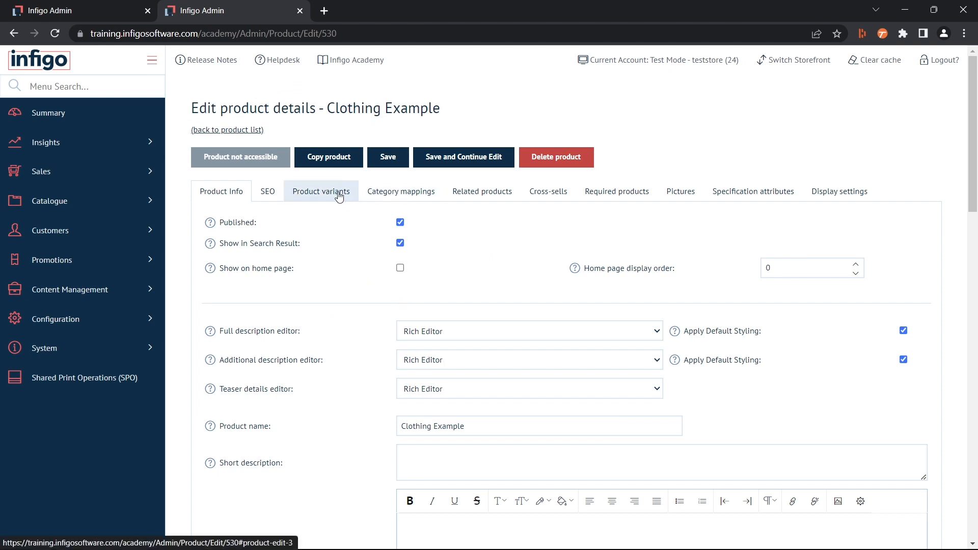
{"action": "left_click", "coordinate": [320, 198]}
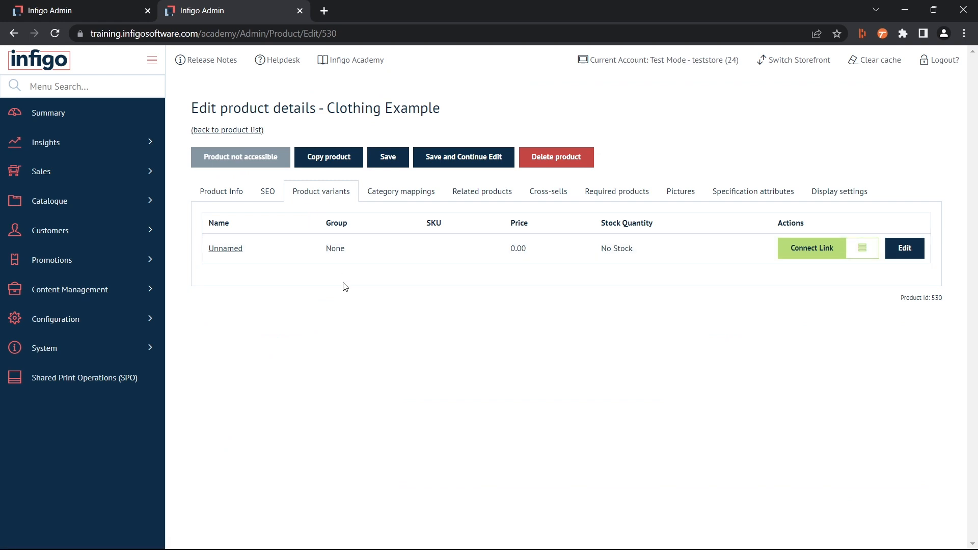
{"action": "left_click", "coordinate": [806, 255]}
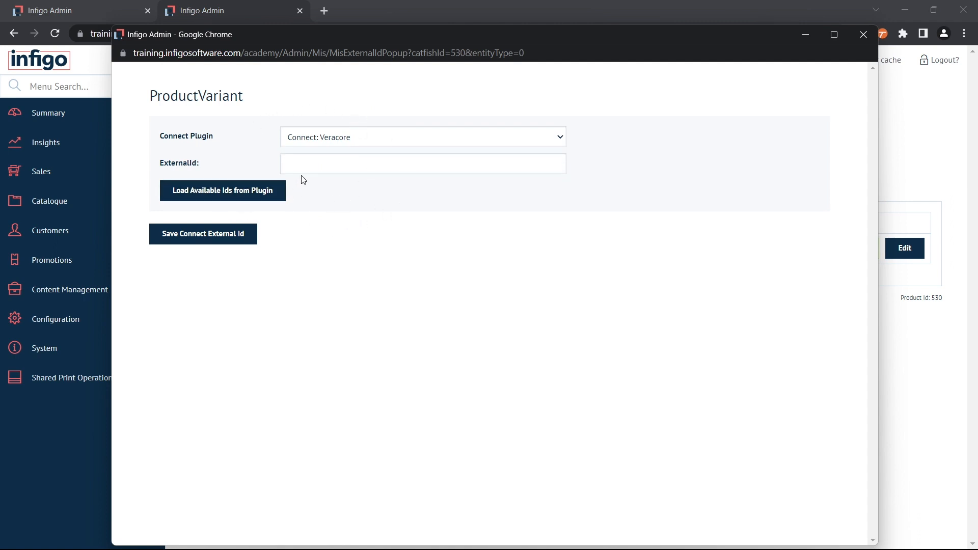
{"action": "left_click", "coordinate": [304, 161]}
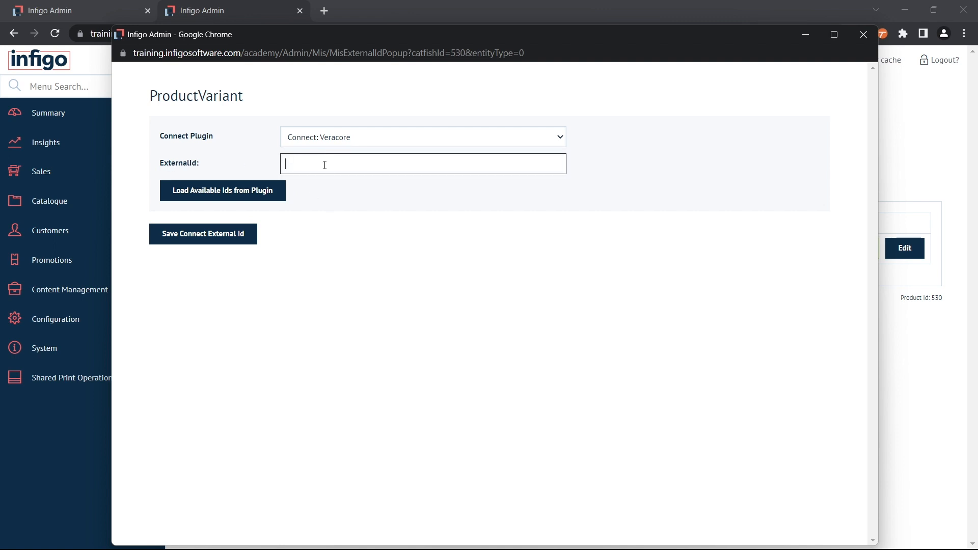
{"action": "type", "text": "OfferID_Example"}
{"action": "left_click", "coordinate": [197, 240]}
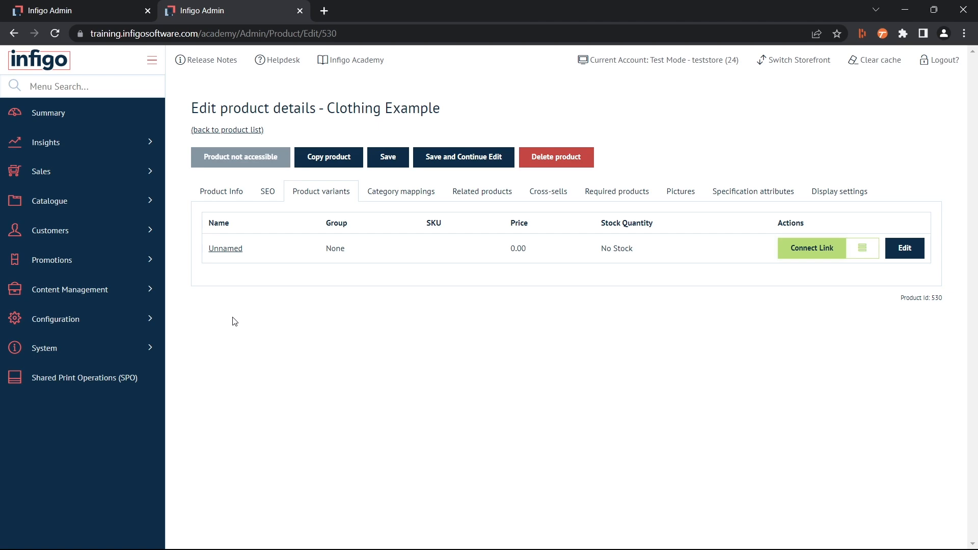
Step: Open the Clothing Example product variant for editing and display its attribute combinations
{"action": "left_click", "coordinate": [113, 11]}
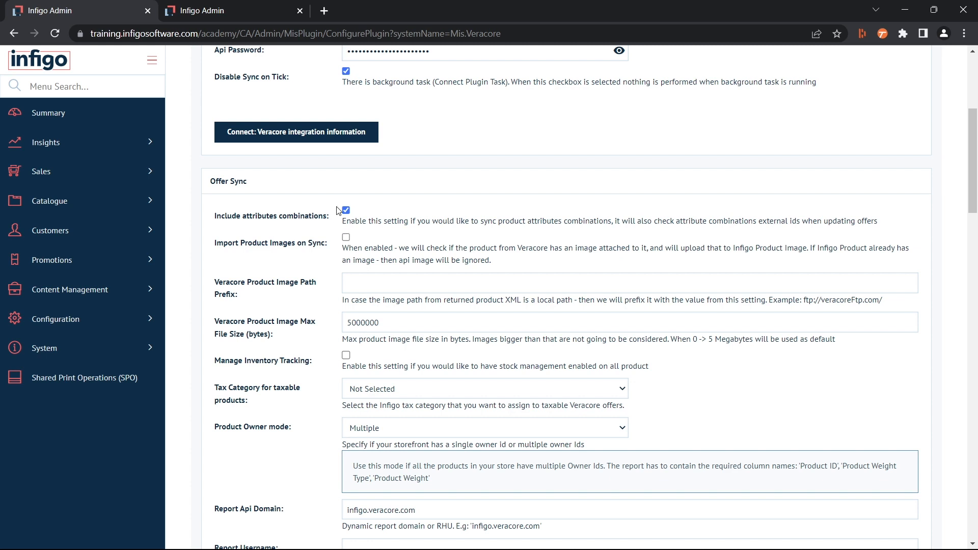
{"action": "left_click", "coordinate": [222, 14]}
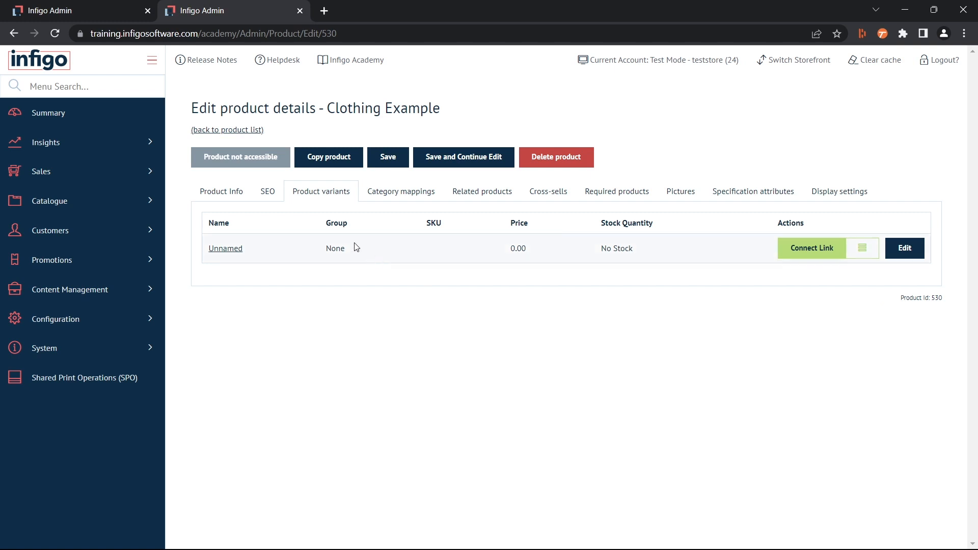
{"action": "left_click", "coordinate": [906, 255]}
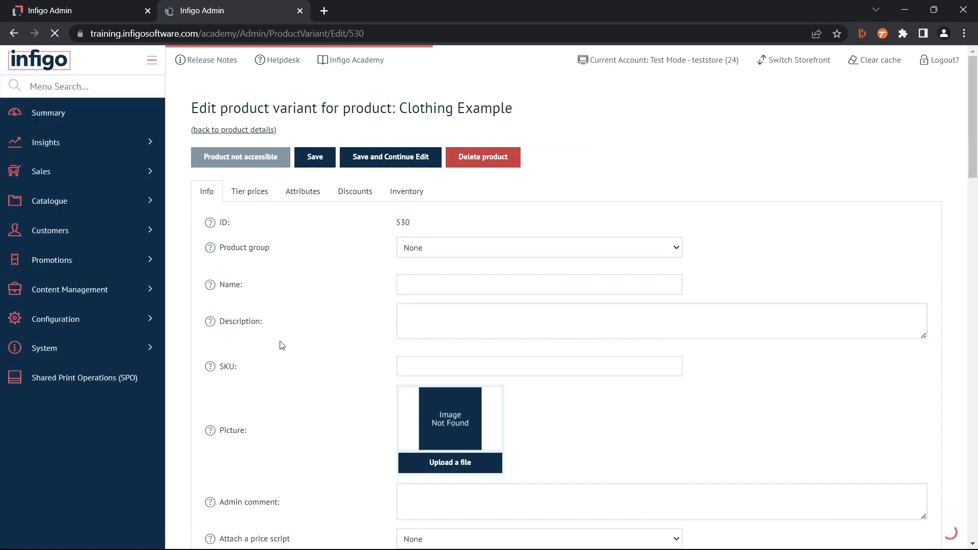
{"action": "scroll", "coordinate": [281, 346], "scroll_direction": "down", "scroll_amount": 15}
{"action": "scroll", "coordinate": [281, 345], "scroll_direction": "up", "scroll_amount": 15}
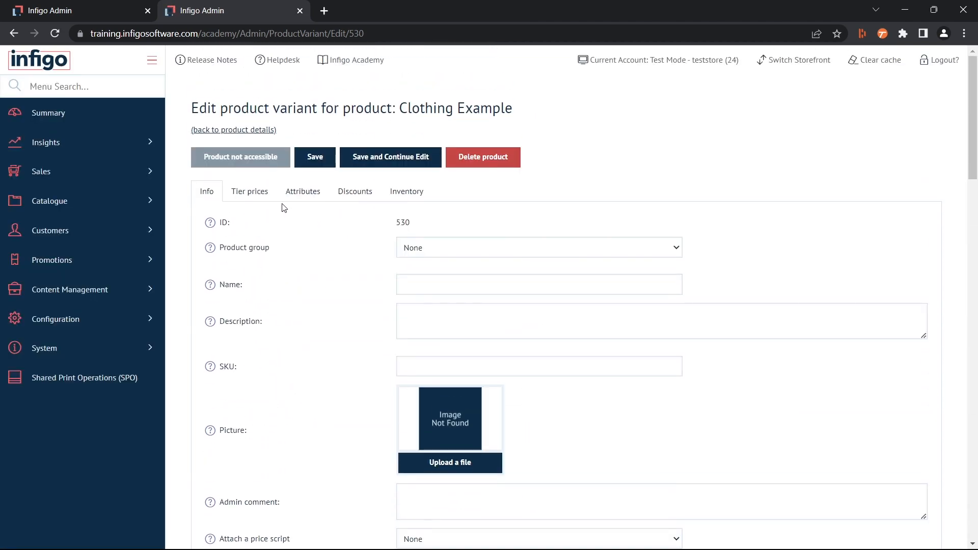
{"action": "left_click", "coordinate": [301, 198]}
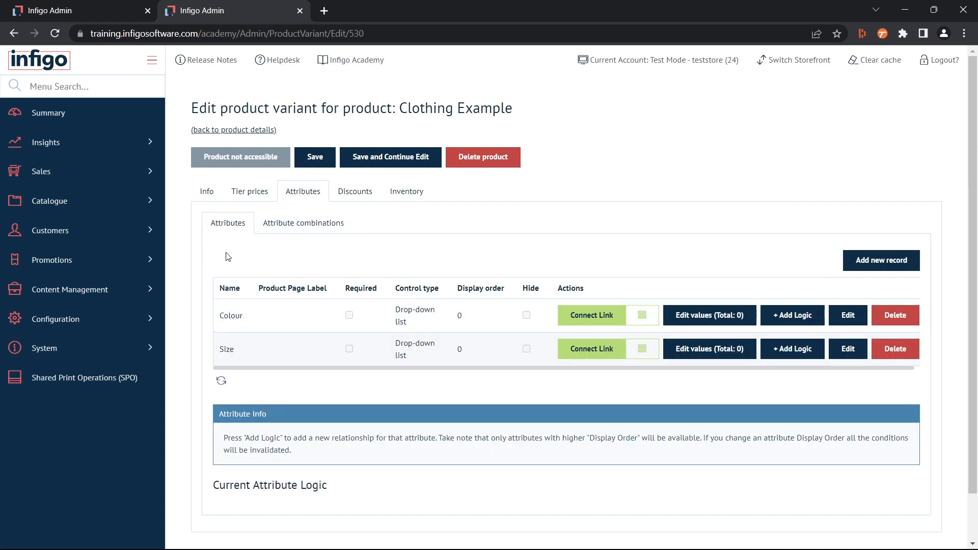
{"action": "scroll", "coordinate": [184, 255], "scroll_direction": "down", "scroll_amount": 1}
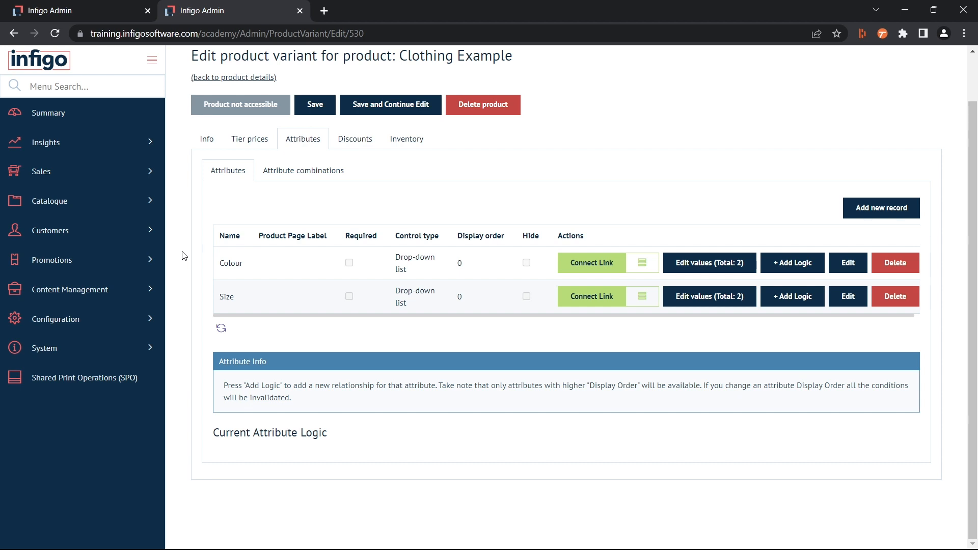
{"action": "left_click", "coordinate": [286, 175]}
{"action": "scroll", "coordinate": [208, 201], "scroll_direction": "down", "scroll_amount": 1}
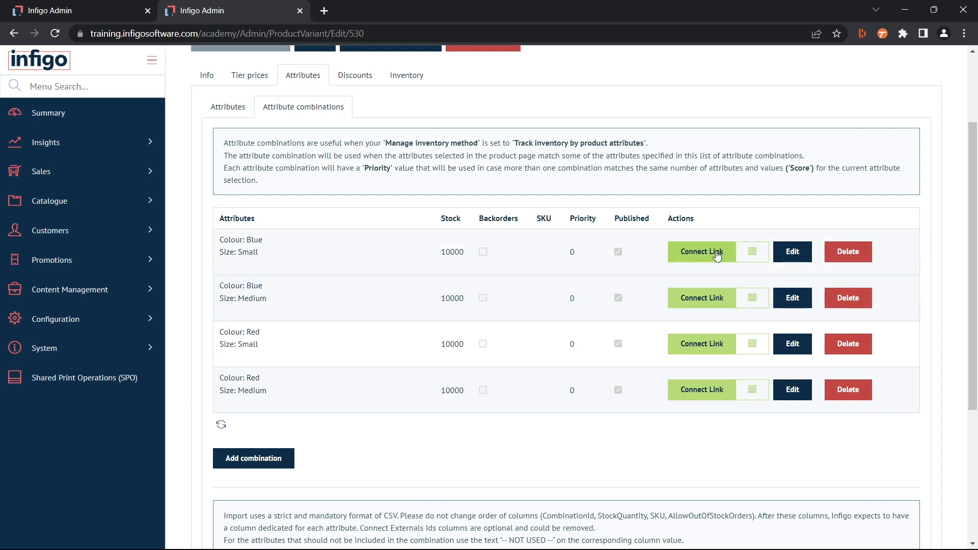
Step: Link the Blue, Small attribute combination to Connect: Veracore by pasting its copied external ID and saving the link
{"action": "left_click", "coordinate": [694, 255]}
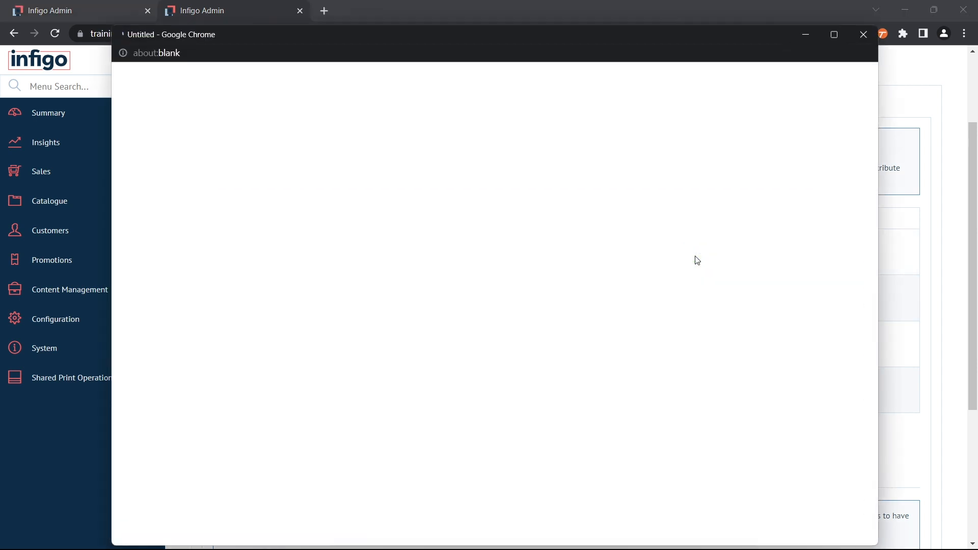
{"action": "left_click", "coordinate": [314, 141]}
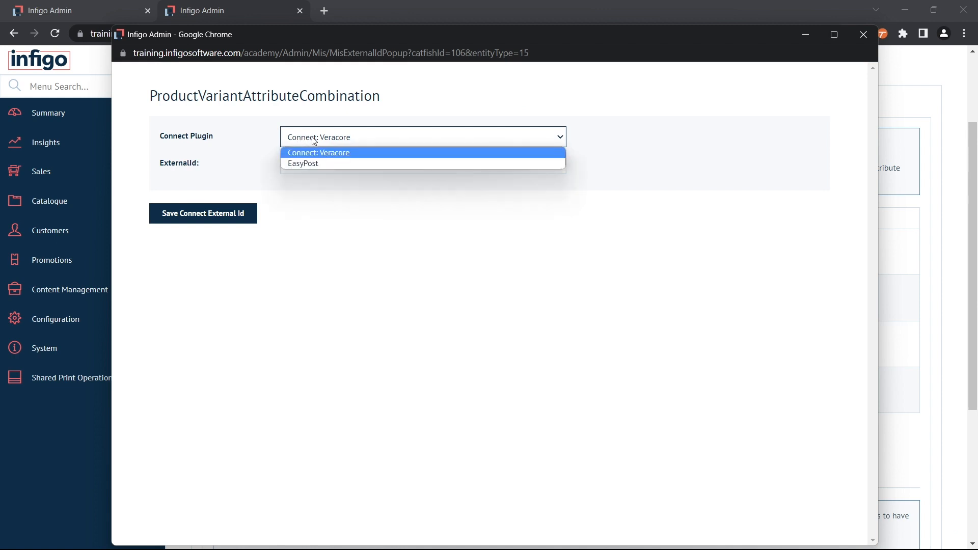
{"action": "left_click", "coordinate": [312, 138]}
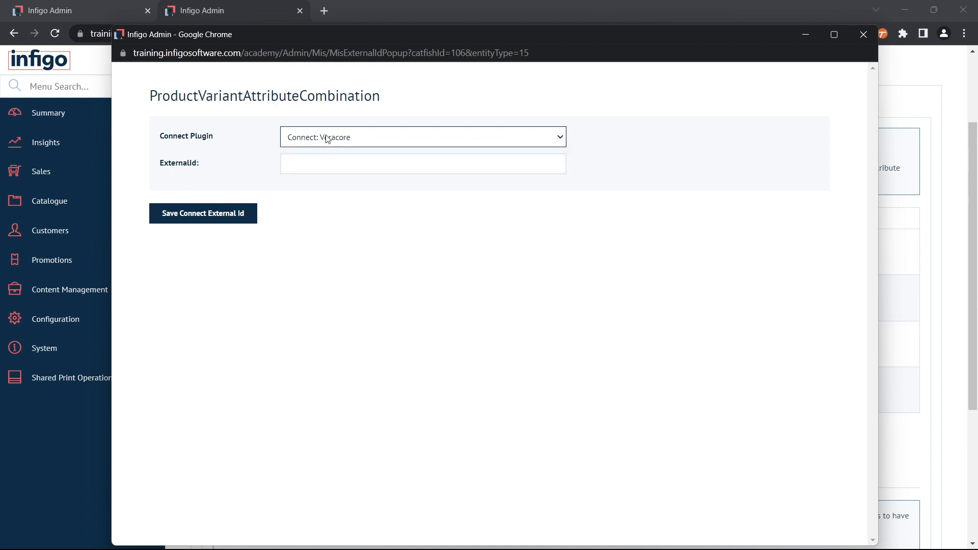
{"action": "left_click", "coordinate": [359, 162]}
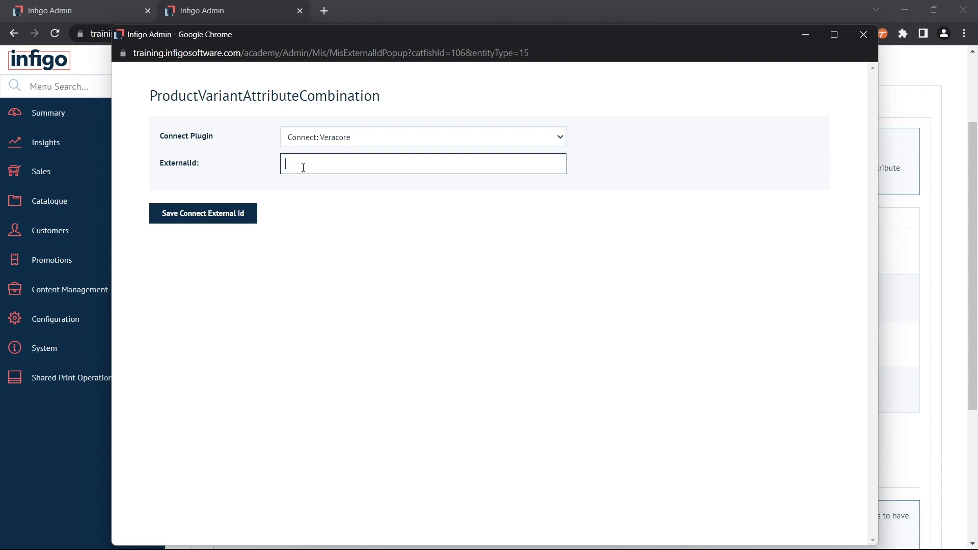
{"action": "type", "text": "OfferID_Example_AttributeCombination"}
{"action": "left_click", "coordinate": [197, 214]}
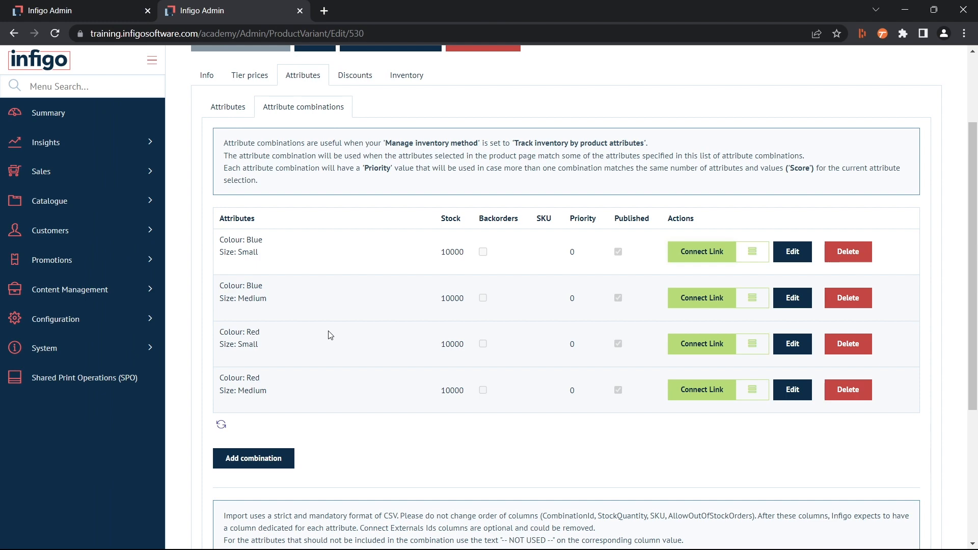
Step: Back in the Veracore plugin settings, enable Import Product Images on Sync and open the Product Image Path Prefix for editing
{"action": "left_click", "coordinate": [124, 11]}
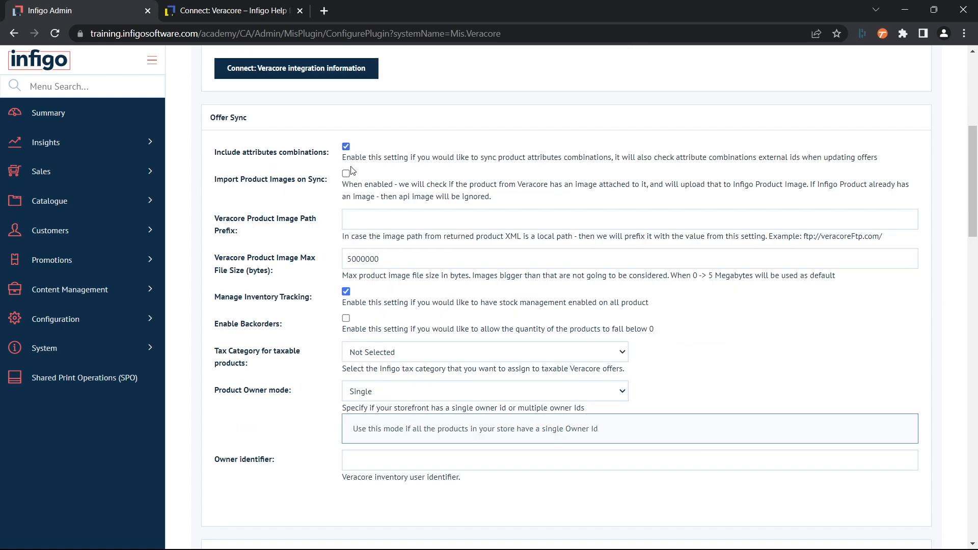
{"action": "left_click", "coordinate": [346, 174]}
{"action": "left_click", "coordinate": [322, 210]}
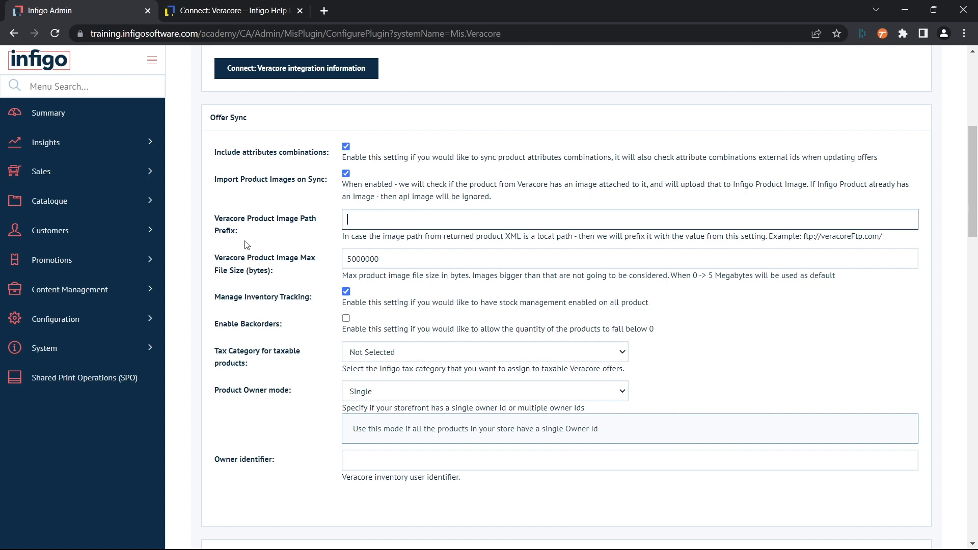
{"action": "left_click_drag", "start_coordinate": [804, 237], "coordinate": [888, 239]}
{"action": "left_click", "coordinate": [458, 215]}
{"action": "type", "text": "https://images.veracore.com"}
{"action": "left_click", "coordinate": [278, 263]}
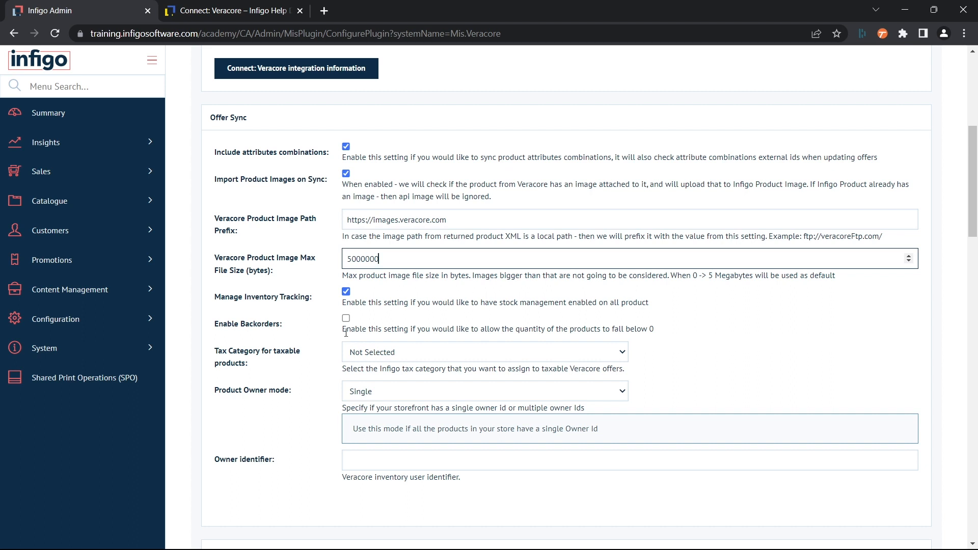
Step: Examine the tax category choices for taxable products, the Product Owner mode choices and the Owner identifier field
{"action": "left_click", "coordinate": [354, 352]}
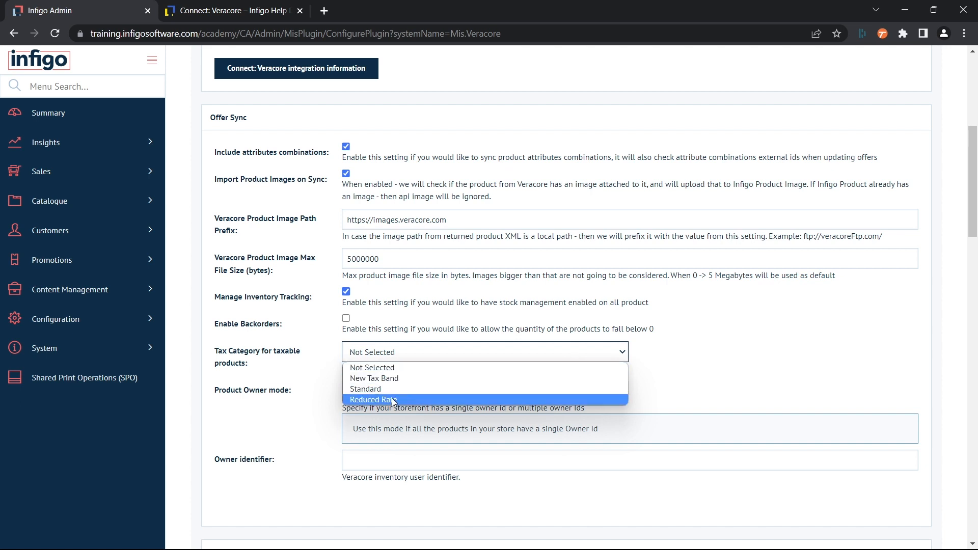
{"action": "left_click", "coordinate": [360, 393]}
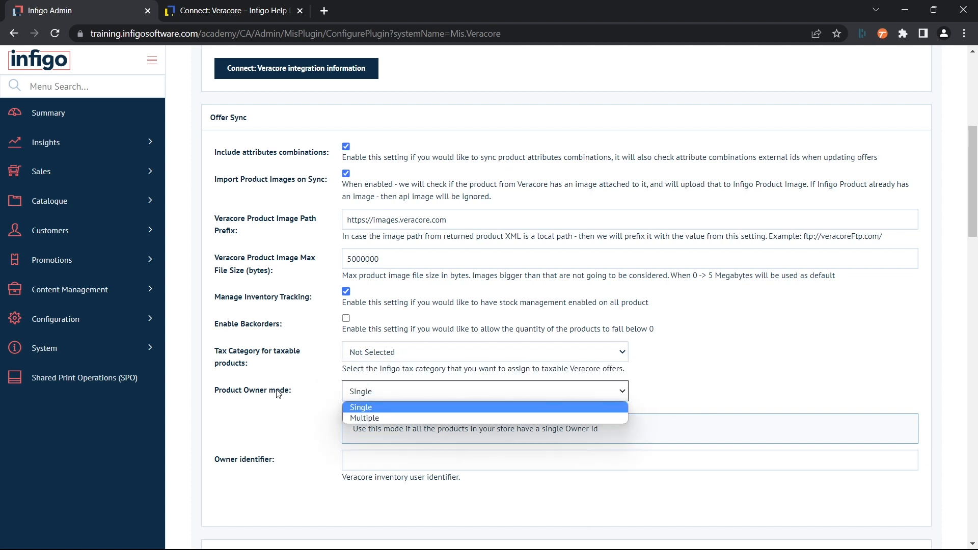
{"action": "left_click", "coordinate": [255, 389]}
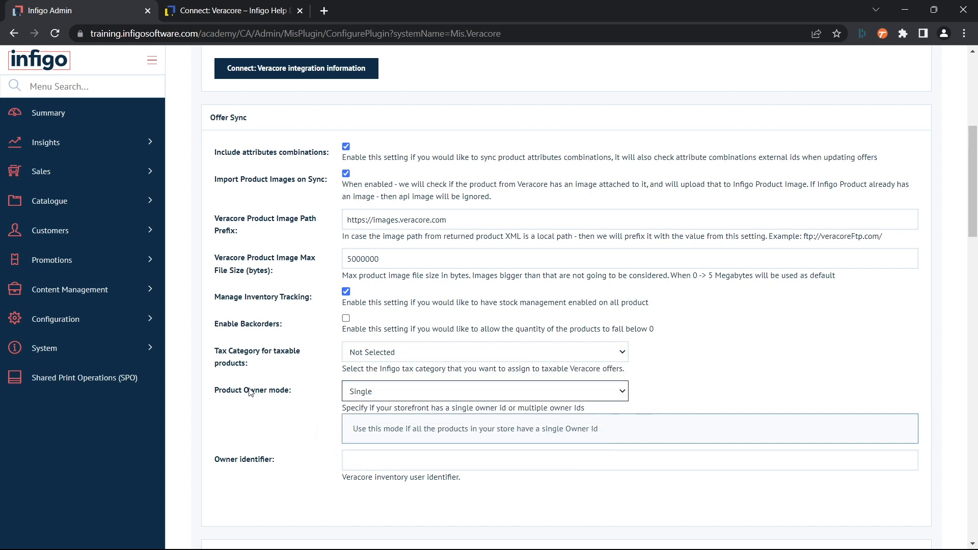
{"action": "left_click", "coordinate": [373, 394]}
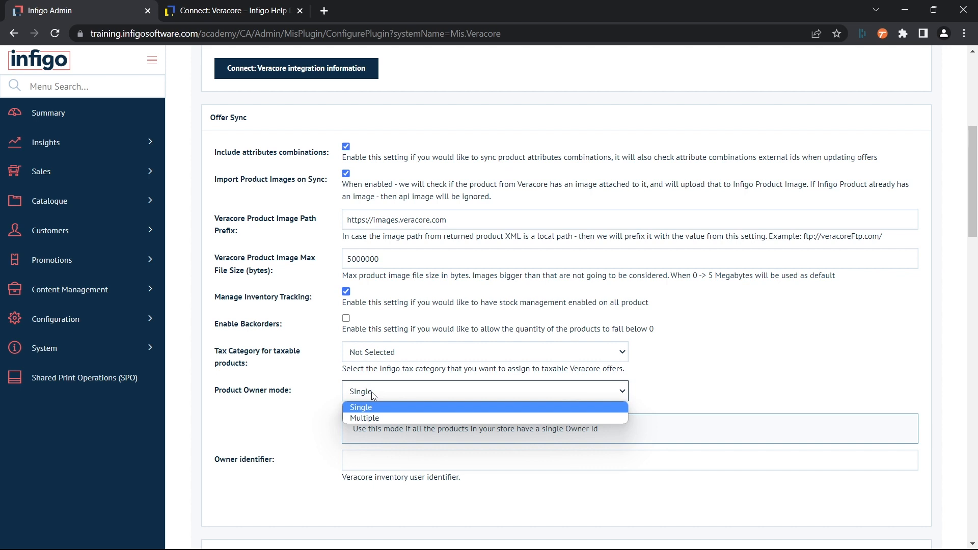
{"action": "left_click", "coordinate": [326, 402]}
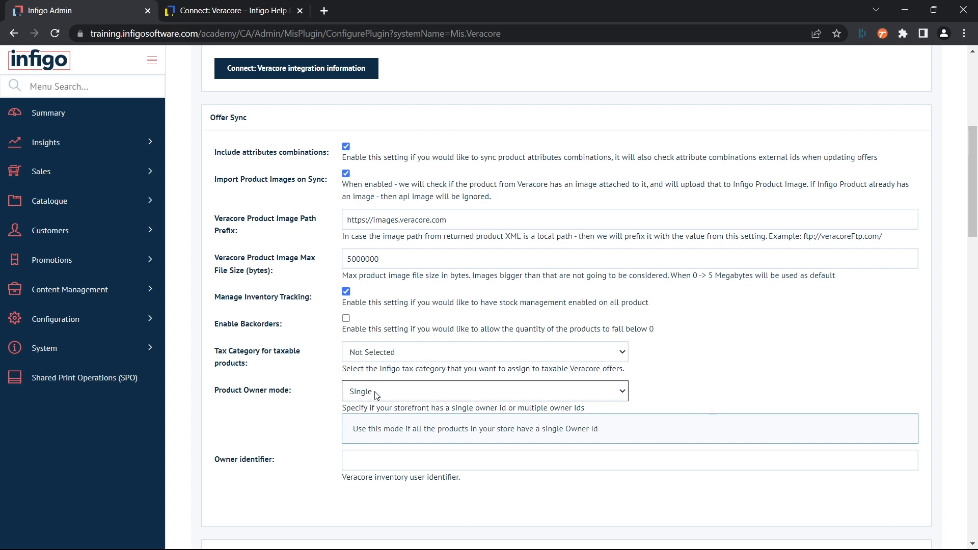
{"action": "left_click", "coordinate": [369, 462]}
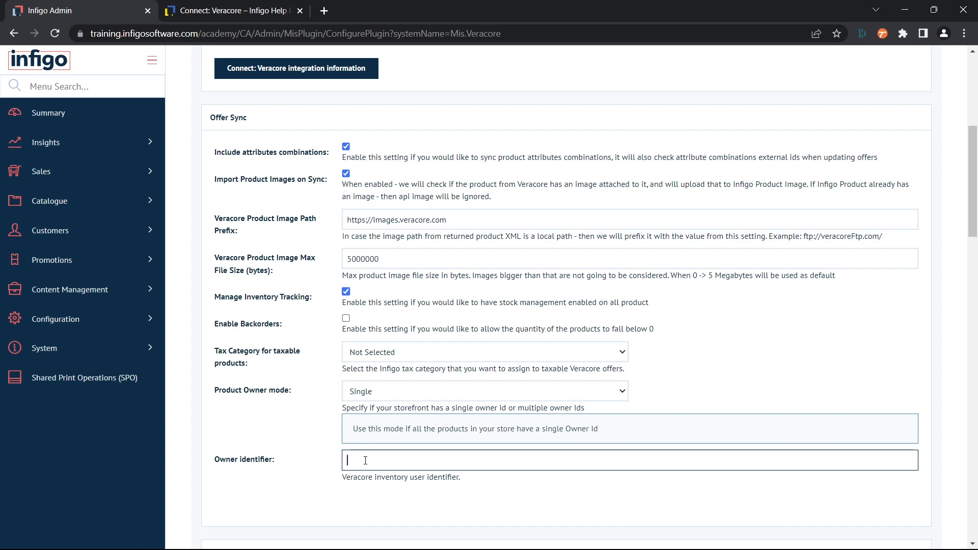
Step: Set the Product Owner mode to Multiple and bring up its report connection fields
{"action": "left_click", "coordinate": [370, 390]}
{"action": "left_click", "coordinate": [367, 417]}
{"action": "scroll", "coordinate": [331, 421], "scroll_direction": "down", "scroll_amount": 3}
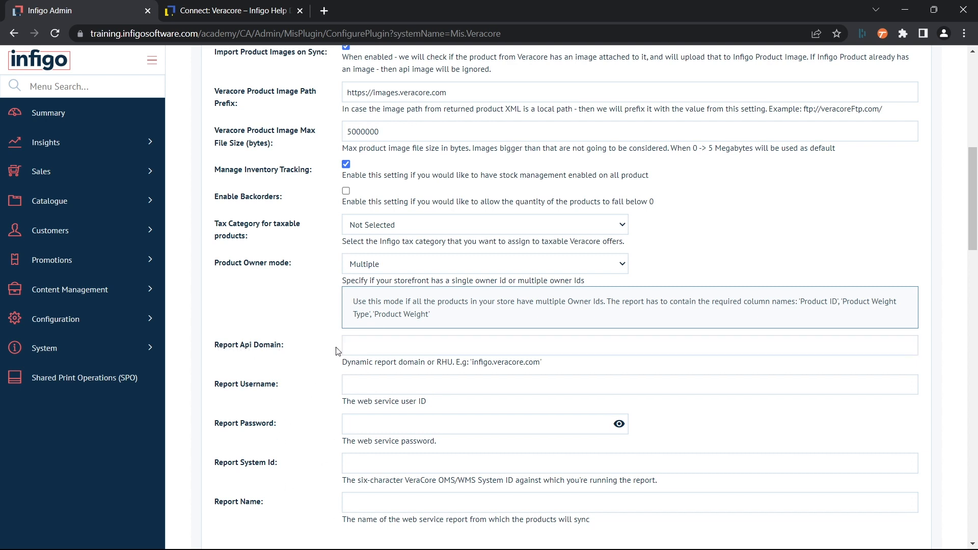
Step: Enter infigo.veracore.com as the Report Api Domain
{"action": "left_click", "coordinate": [389, 345]}
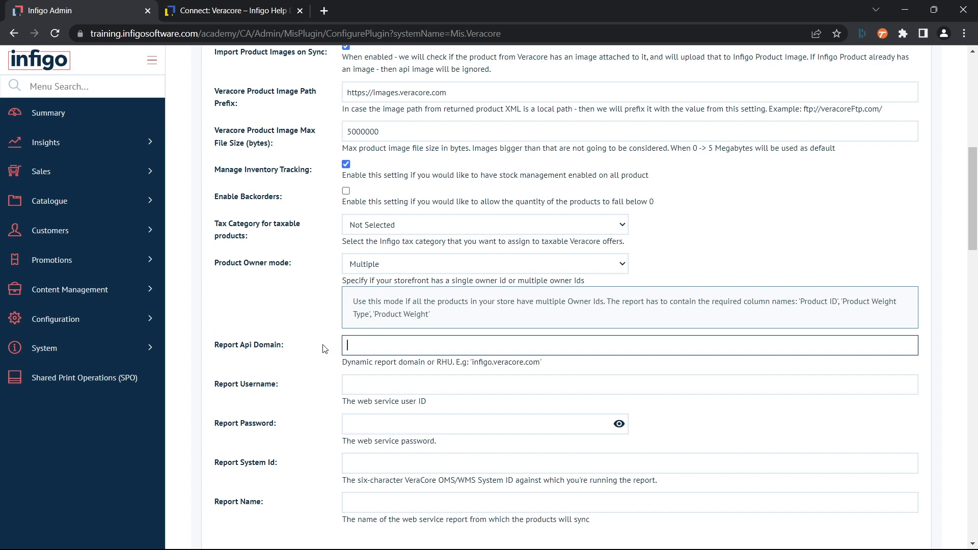
{"action": "type", "text": "infigo.veracore.com"}
Step: Examine the remaining report connection fields: Report Username, Report Password, Report System Id and Report Name
{"action": "scroll", "coordinate": [273, 355], "scroll_direction": "down", "scroll_amount": 1}
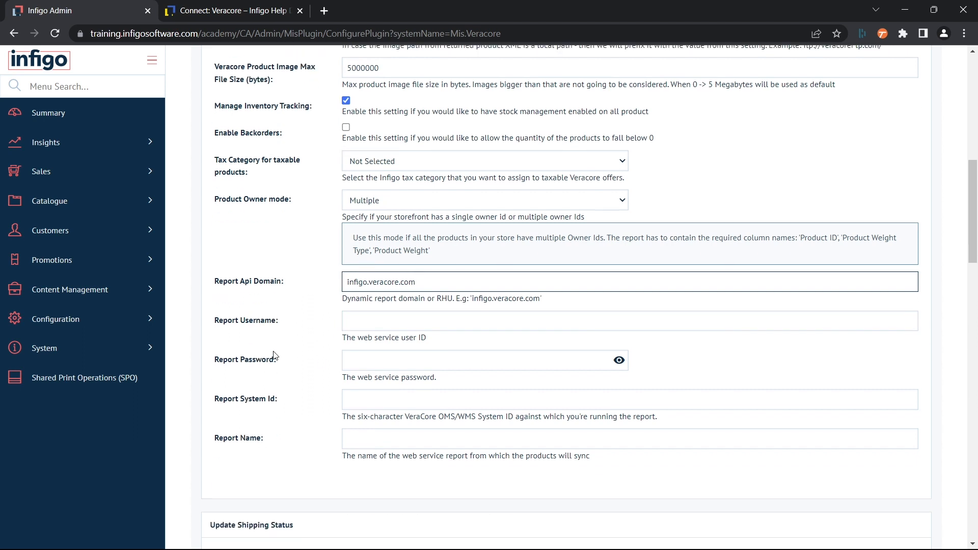
{"action": "left_click", "coordinate": [375, 320]}
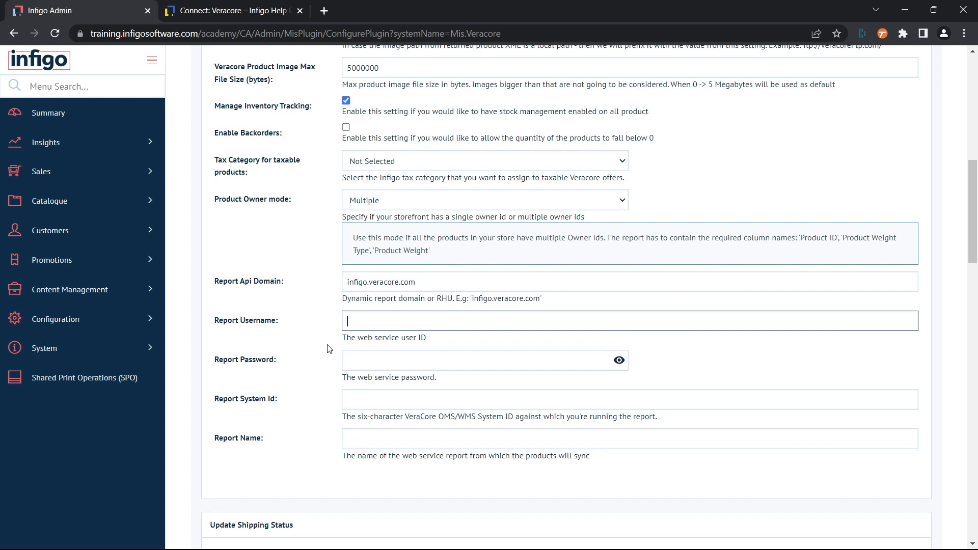
{"action": "left_click", "coordinate": [332, 366]}
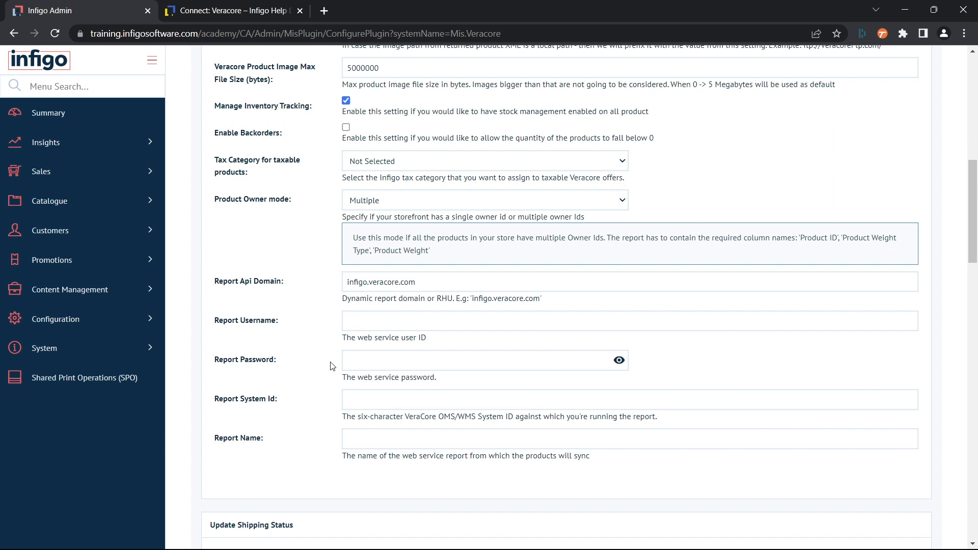
{"action": "left_click", "coordinate": [352, 395]}
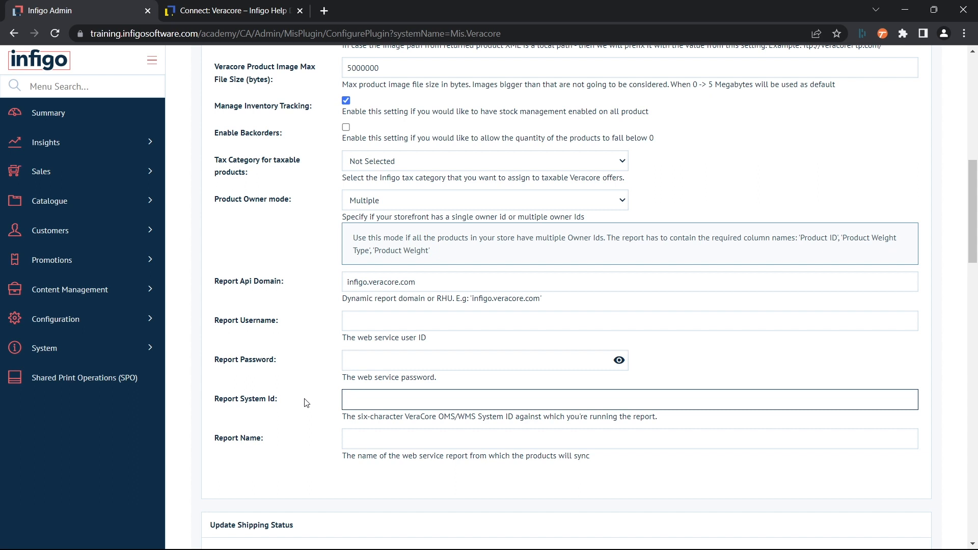
{"action": "key", "text": "Tab"}
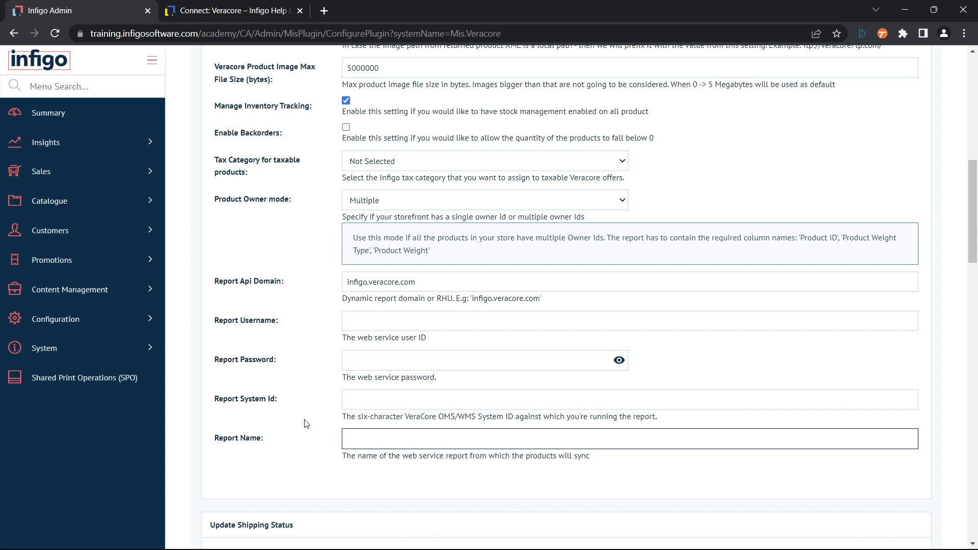
{"action": "scroll", "coordinate": [306, 425], "scroll_direction": "down", "scroll_amount": 1}
{"action": "scroll", "coordinate": [306, 423], "scroll_direction": "up", "scroll_amount": 1}
{"action": "left_click", "coordinate": [291, 428]}
Step: Review the General and Offer Sync settings of the Veracore plugin once more
{"action": "scroll", "coordinate": [286, 427], "scroll_direction": "up", "scroll_amount": 1}
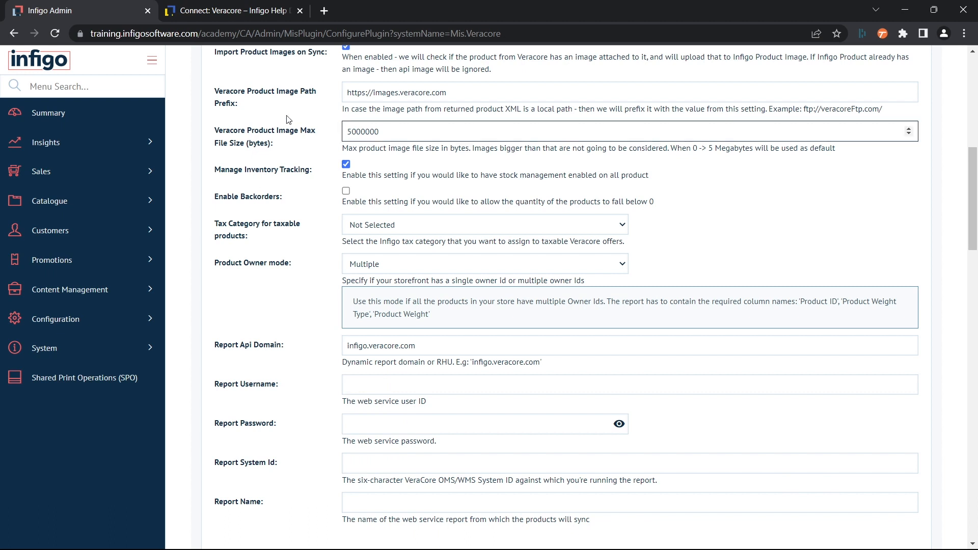
{"action": "scroll", "coordinate": [258, 248], "scroll_direction": "up", "scroll_amount": 1}
{"action": "scroll", "coordinate": [258, 249], "scroll_direction": "up", "scroll_amount": 6}
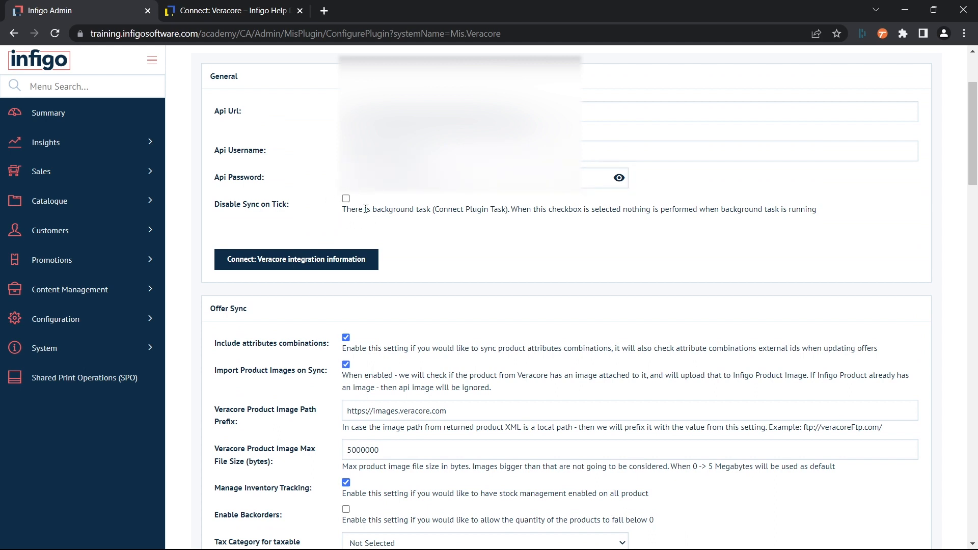
{"action": "scroll", "coordinate": [590, 317], "scroll_direction": "down", "scroll_amount": 18}
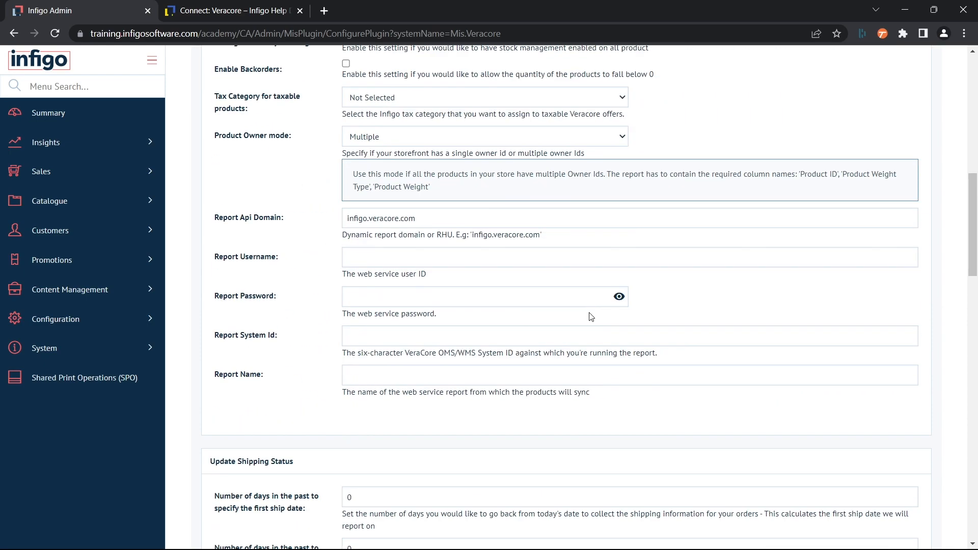
{"action": "scroll", "coordinate": [491, 348], "scroll_direction": "up", "scroll_amount": 7}
{"action": "scroll", "coordinate": [490, 348], "scroll_direction": "up", "scroll_amount": 8}
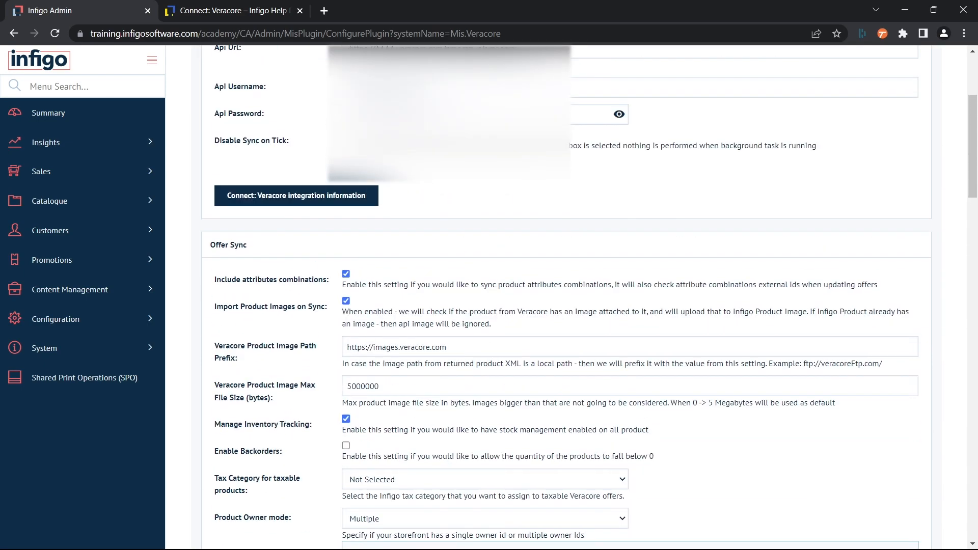
{"action": "scroll", "coordinate": [560, 295], "scroll_direction": "down", "scroll_amount": 4}
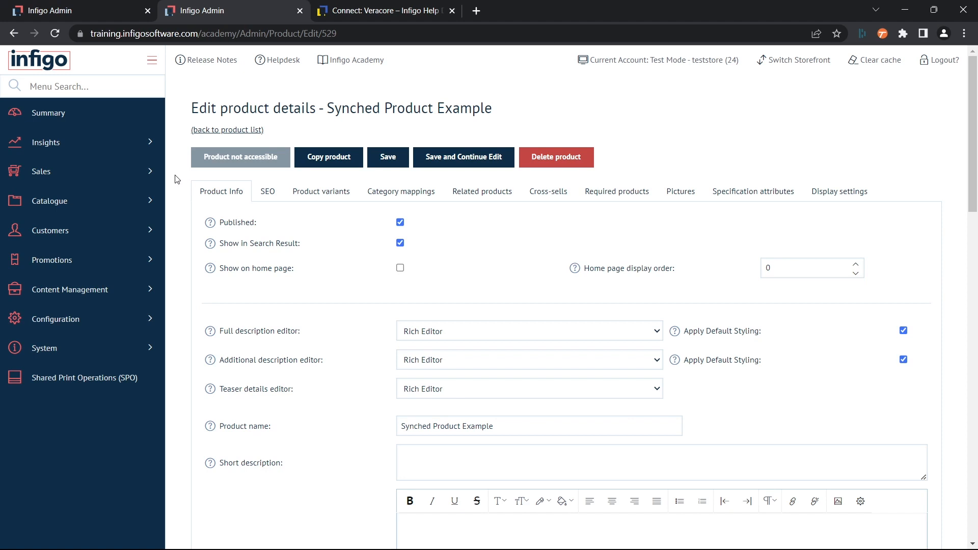
Step: Open the Synched Product Example's product variant for editing and examine its SKU, price, delivery, tax, inventory and Connect: Veracore external reference settings
{"action": "scroll", "coordinate": [174, 178], "scroll_direction": "down", "scroll_amount": 1}
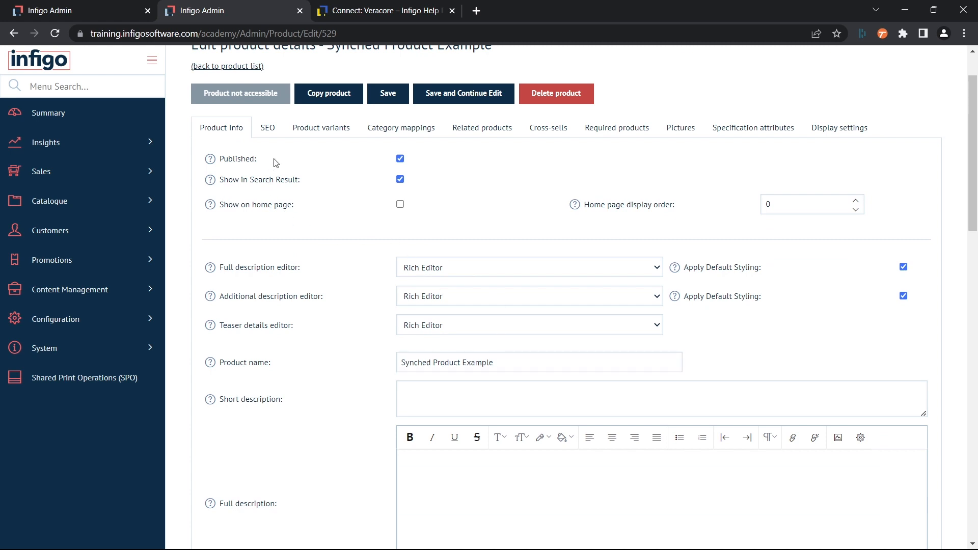
{"action": "scroll", "coordinate": [343, 171], "scroll_direction": "down", "scroll_amount": 1}
{"action": "scroll", "coordinate": [342, 171], "scroll_direction": "up", "scroll_amount": 2}
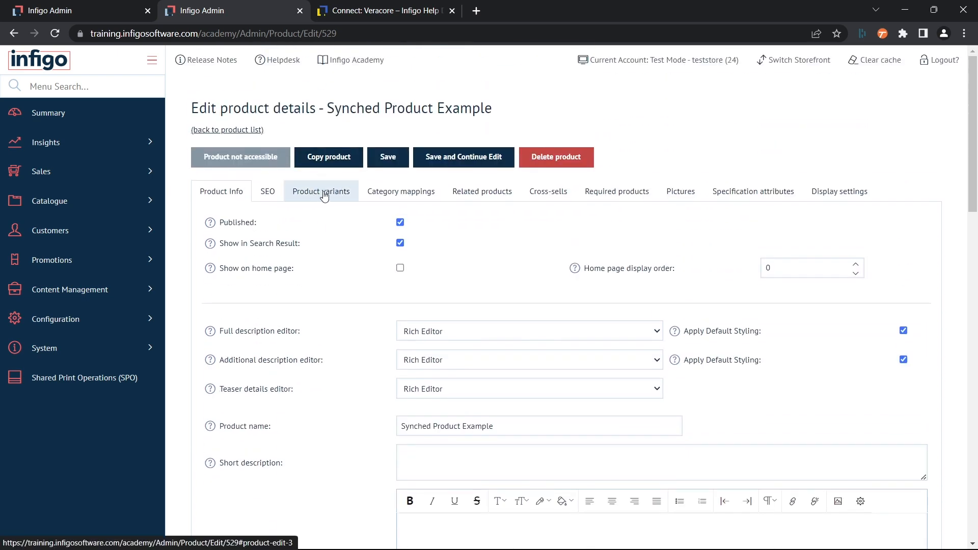
{"action": "left_click", "coordinate": [323, 193]}
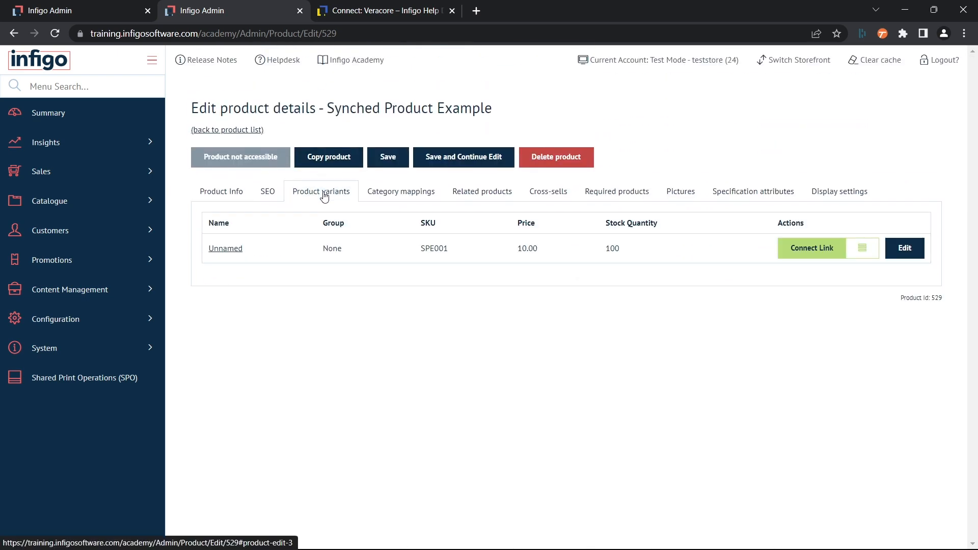
{"action": "left_click", "coordinate": [903, 255]}
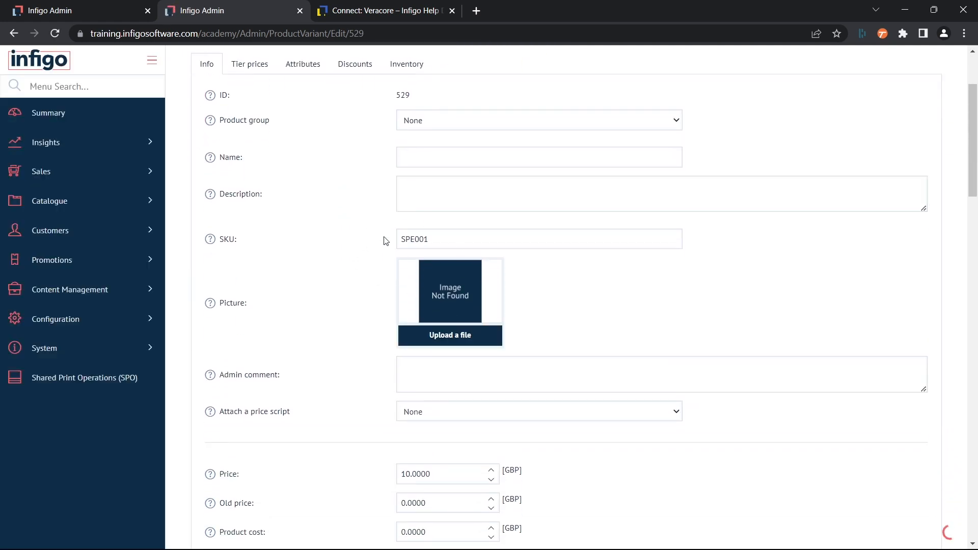
{"action": "scroll", "coordinate": [356, 212], "scroll_direction": "down", "scroll_amount": 4}
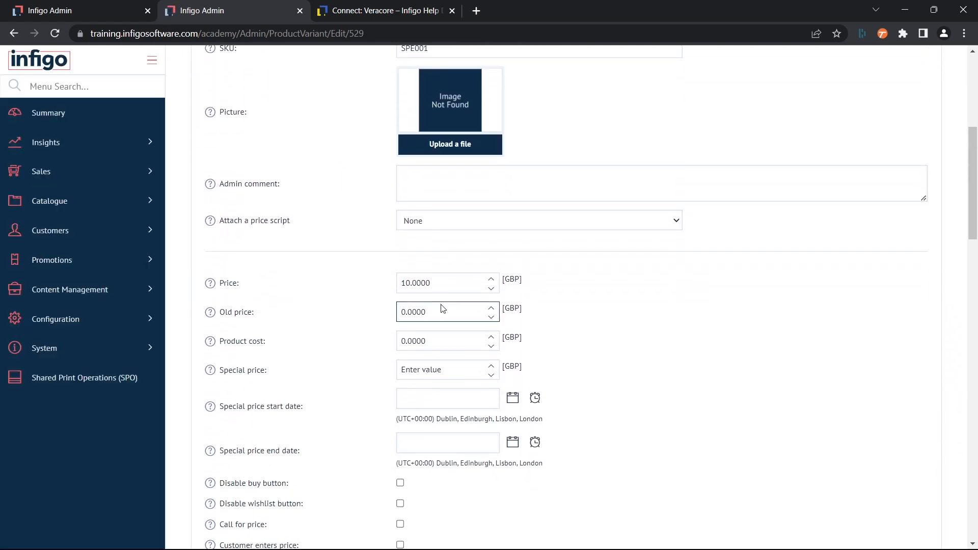
{"action": "scroll", "coordinate": [358, 269], "scroll_direction": "down", "scroll_amount": 9}
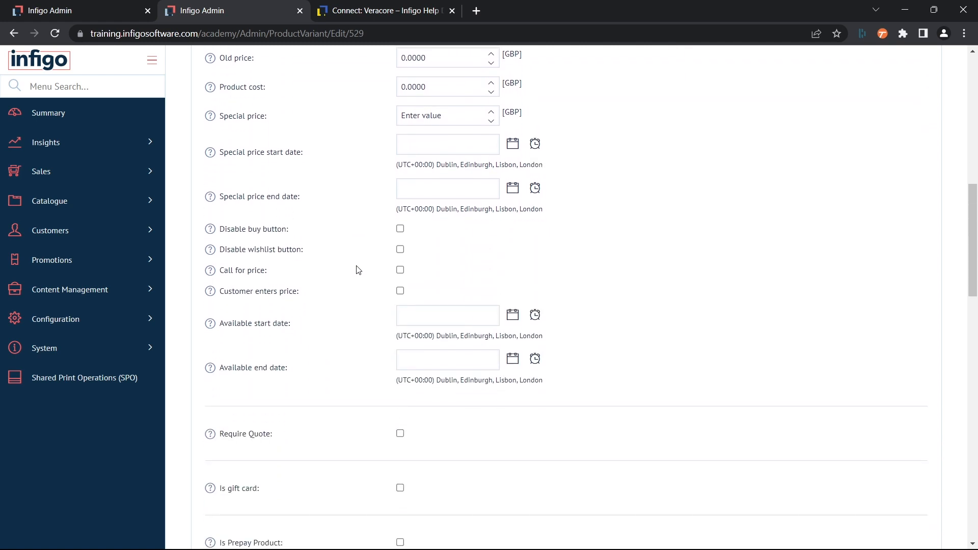
{"action": "scroll", "coordinate": [358, 270], "scroll_direction": "down", "scroll_amount": 9}
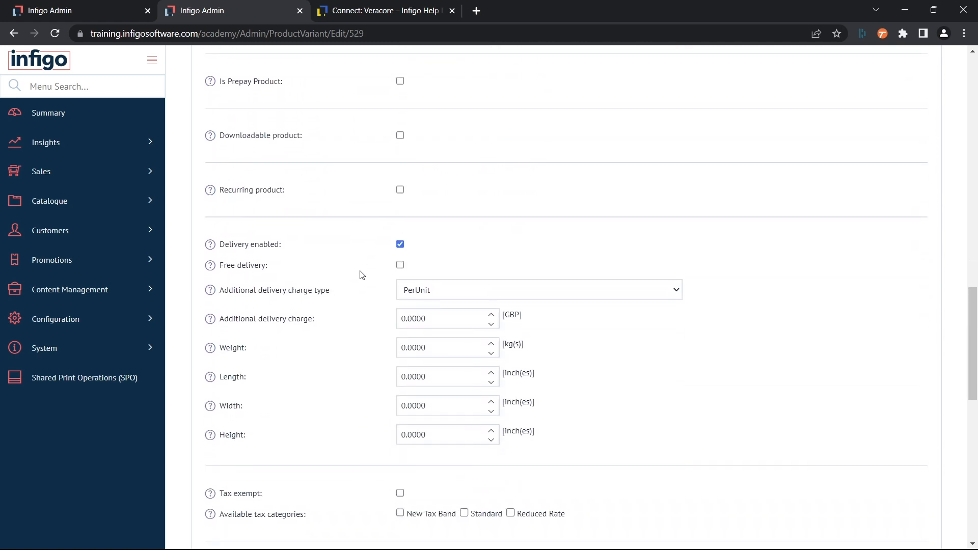
{"action": "scroll", "coordinate": [361, 275], "scroll_direction": "down", "scroll_amount": 2}
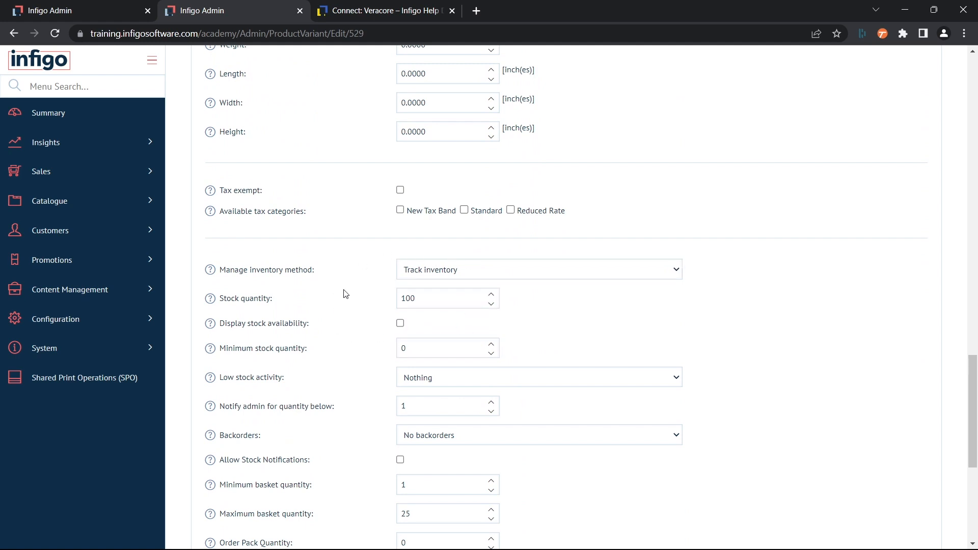
{"action": "scroll", "coordinate": [355, 289], "scroll_direction": "down", "scroll_amount": 6}
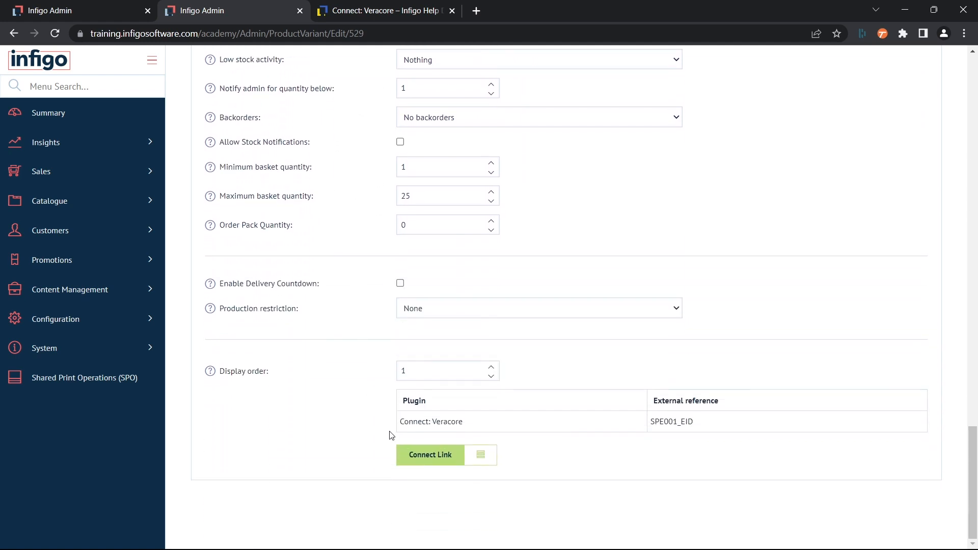